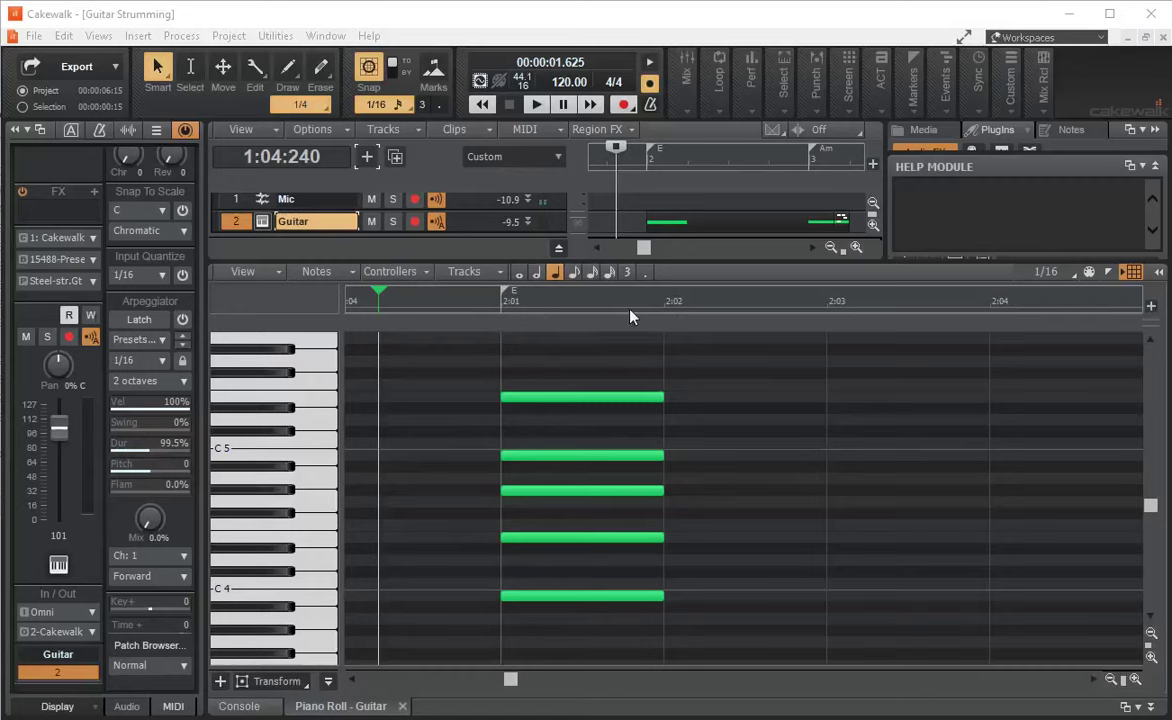
Step: Change the top E5 note's start time to 2:01:020, 20 ticks after the beat
click(540, 396)
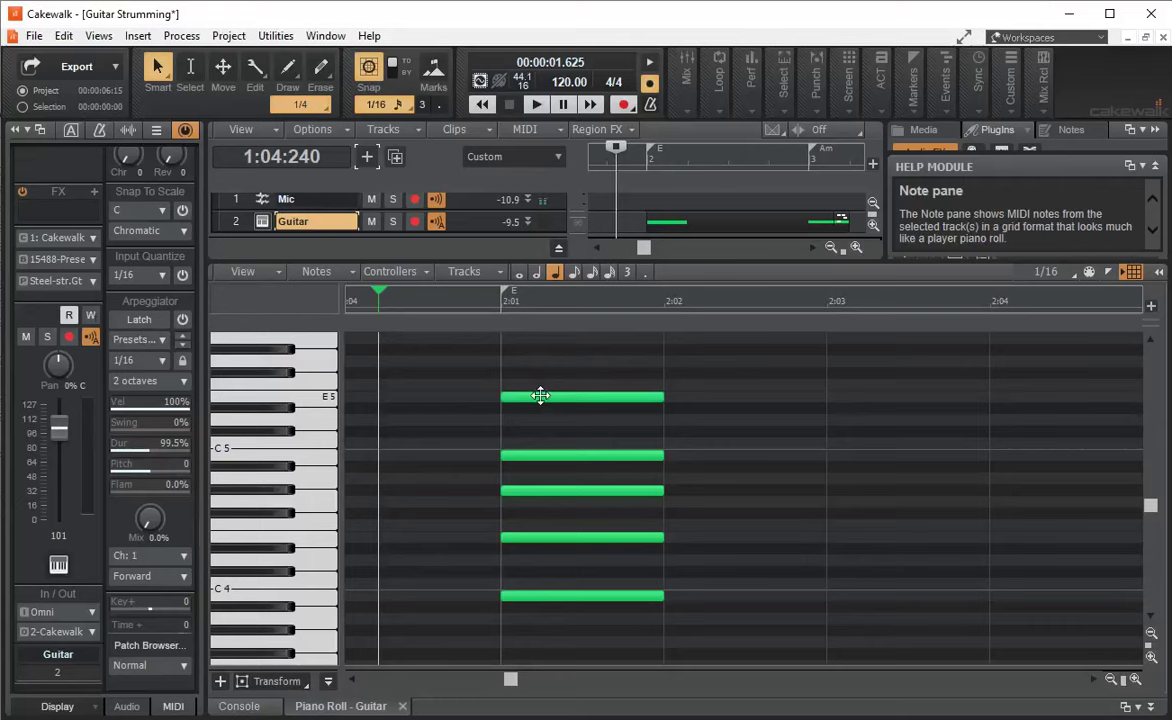
double_click(540, 396)
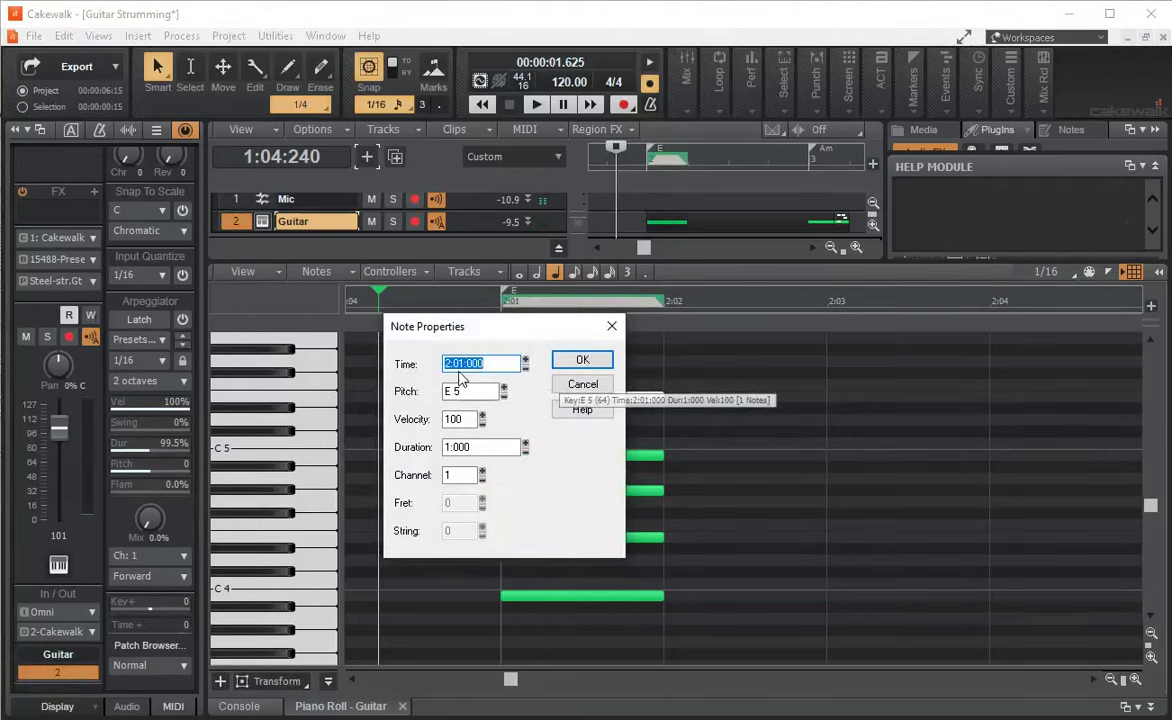
click(449, 363)
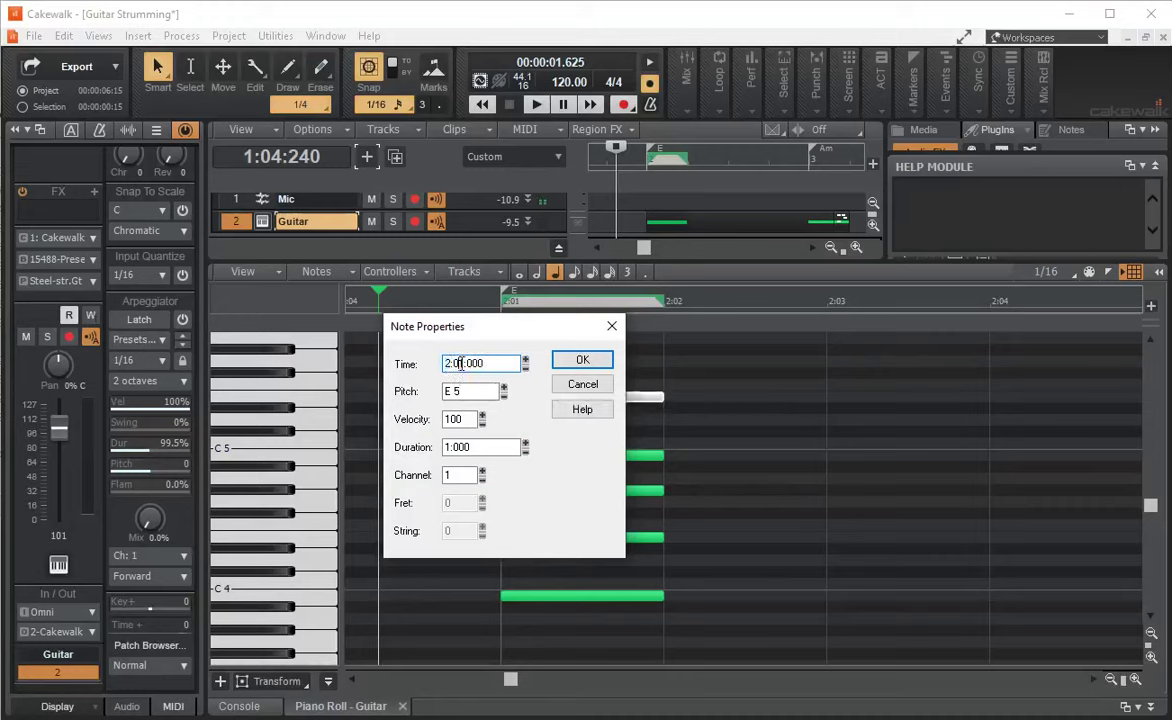
drag(463, 363, 487, 363)
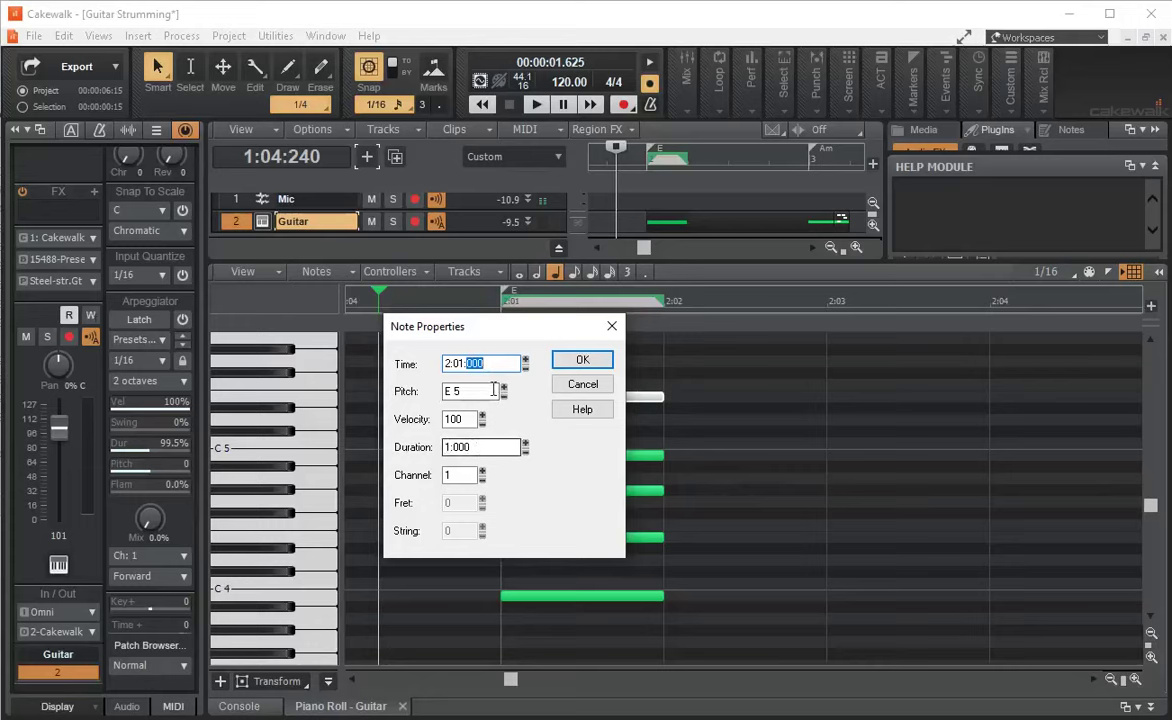
click(484, 363)
drag(469, 363, 487, 365)
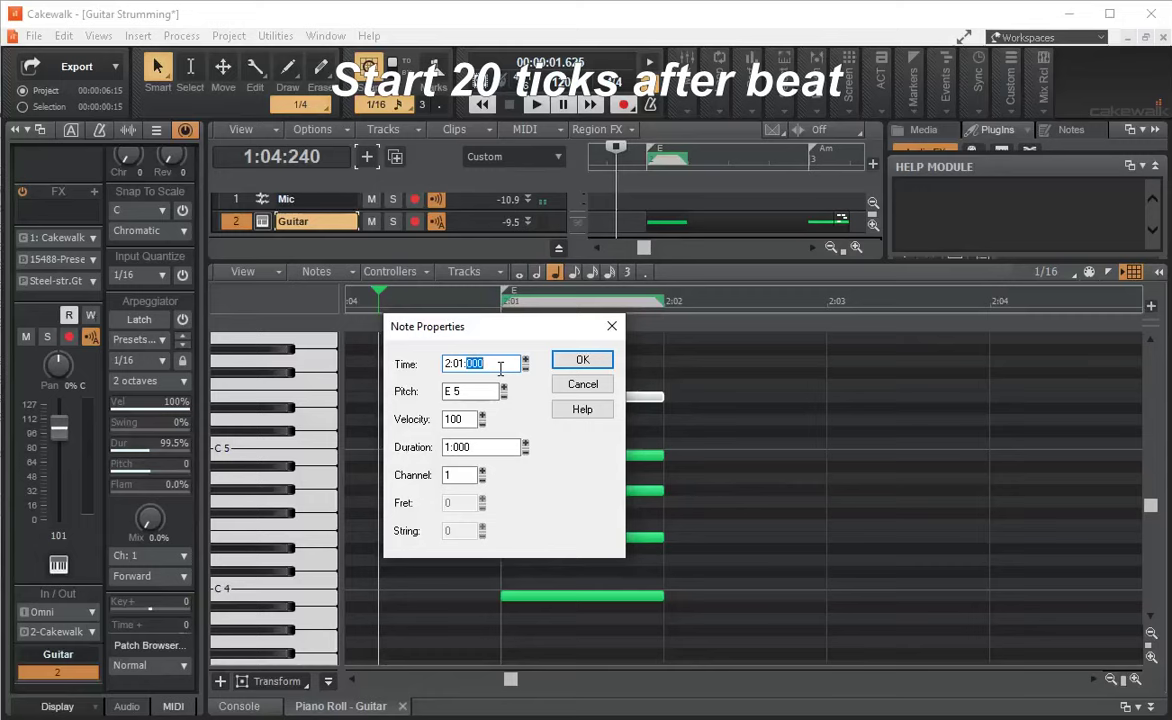
text(0)
key(Return)
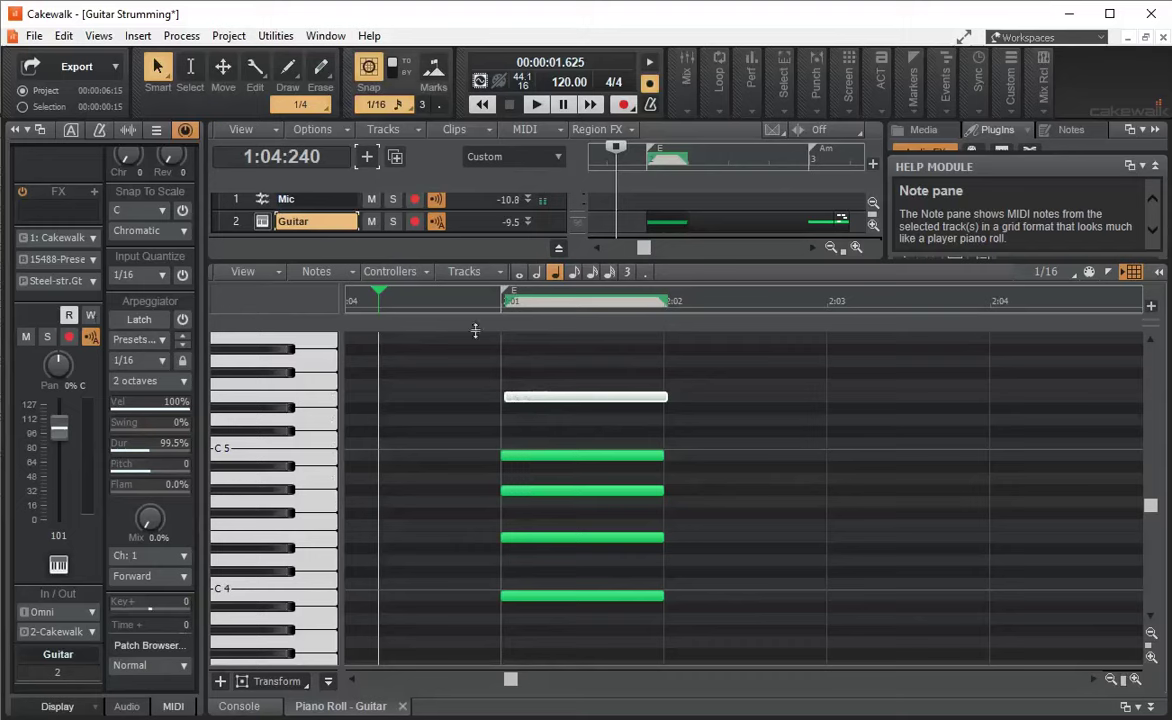
Step: Set the piano roll snap resolution to 1/128
click(503, 367)
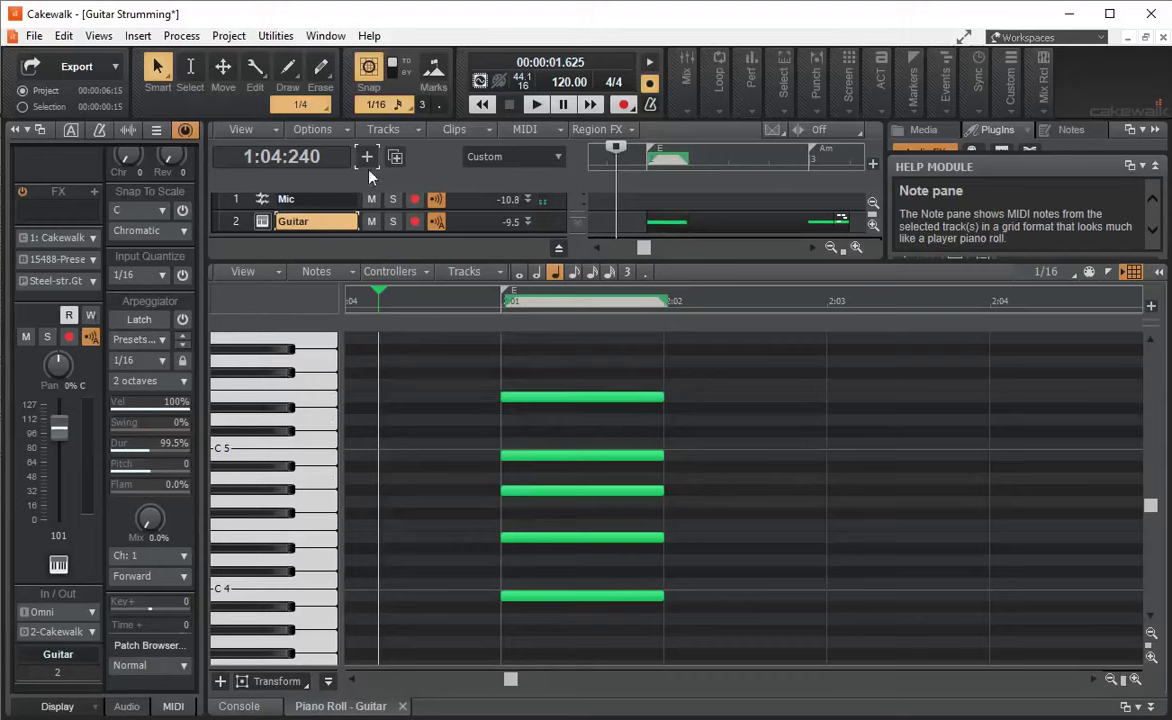
click(401, 107)
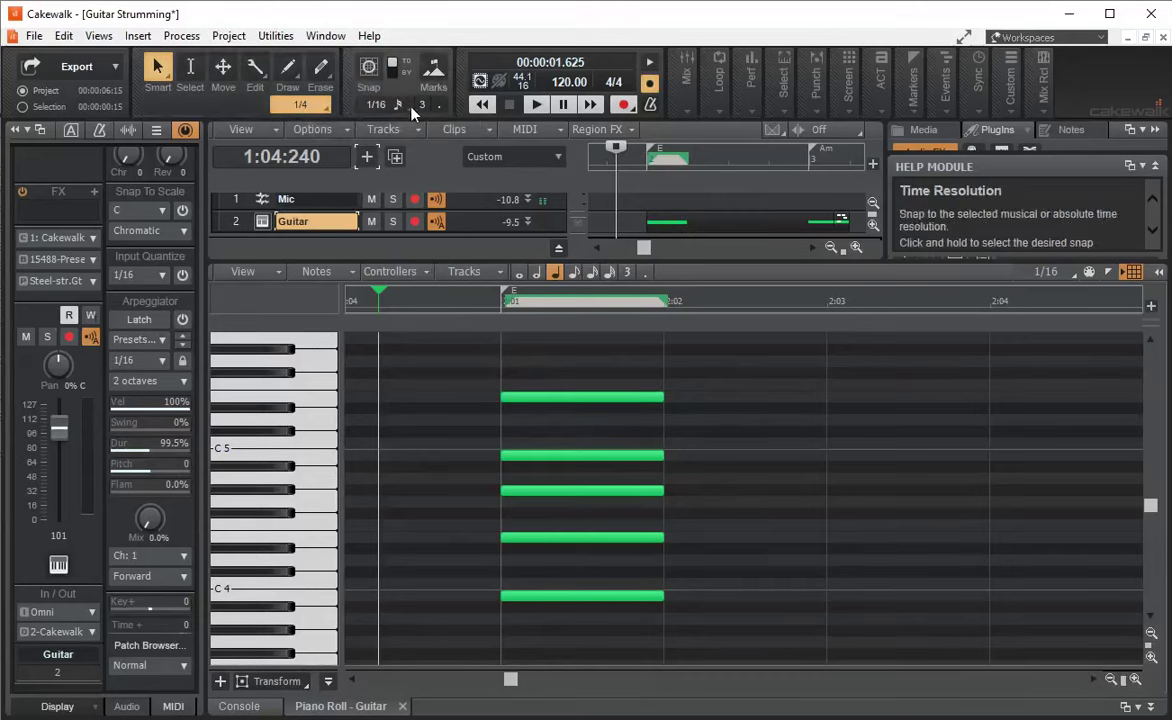
click(378, 105)
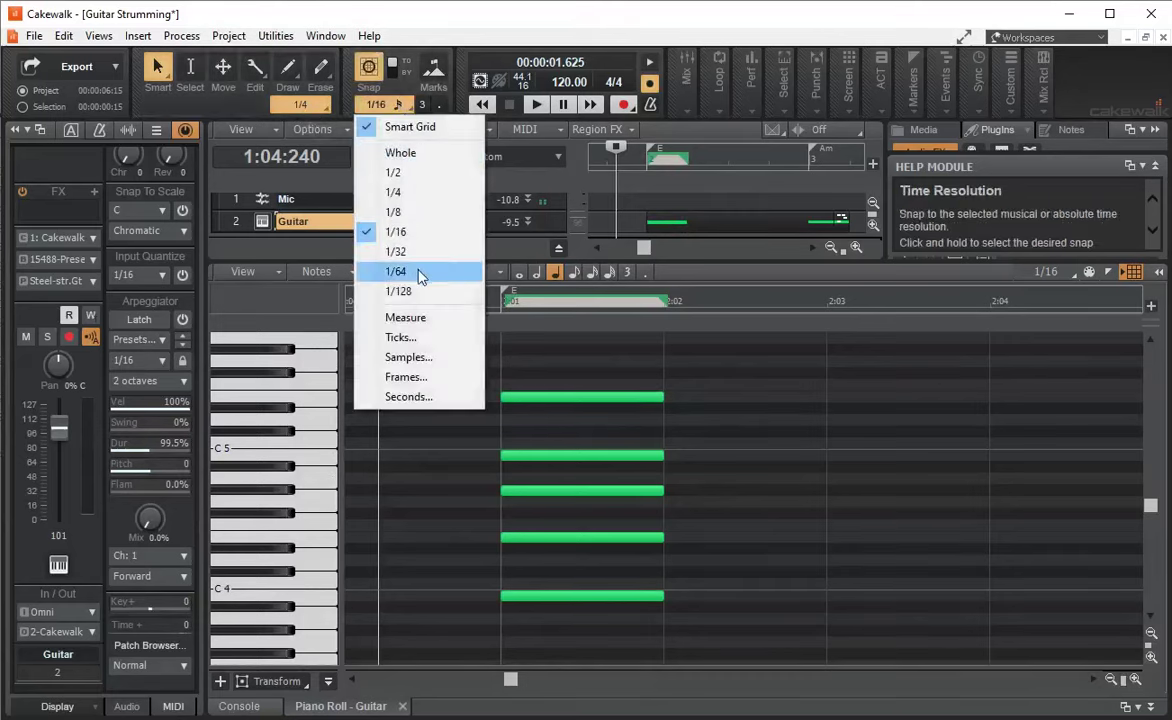
click(420, 290)
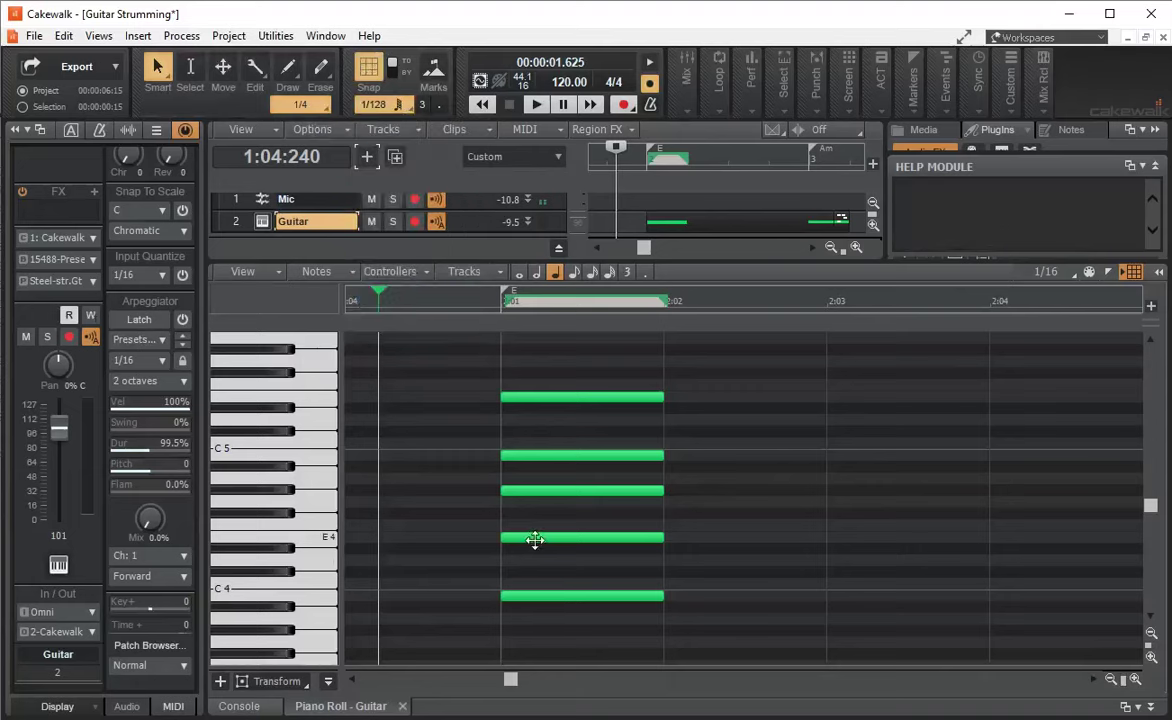
Step: Shift the E4, G#4 and E5 notes progressively later to stagger the chord
drag(535, 540, 541, 541)
drag(535, 493, 566, 457)
drag(544, 400, 561, 398)
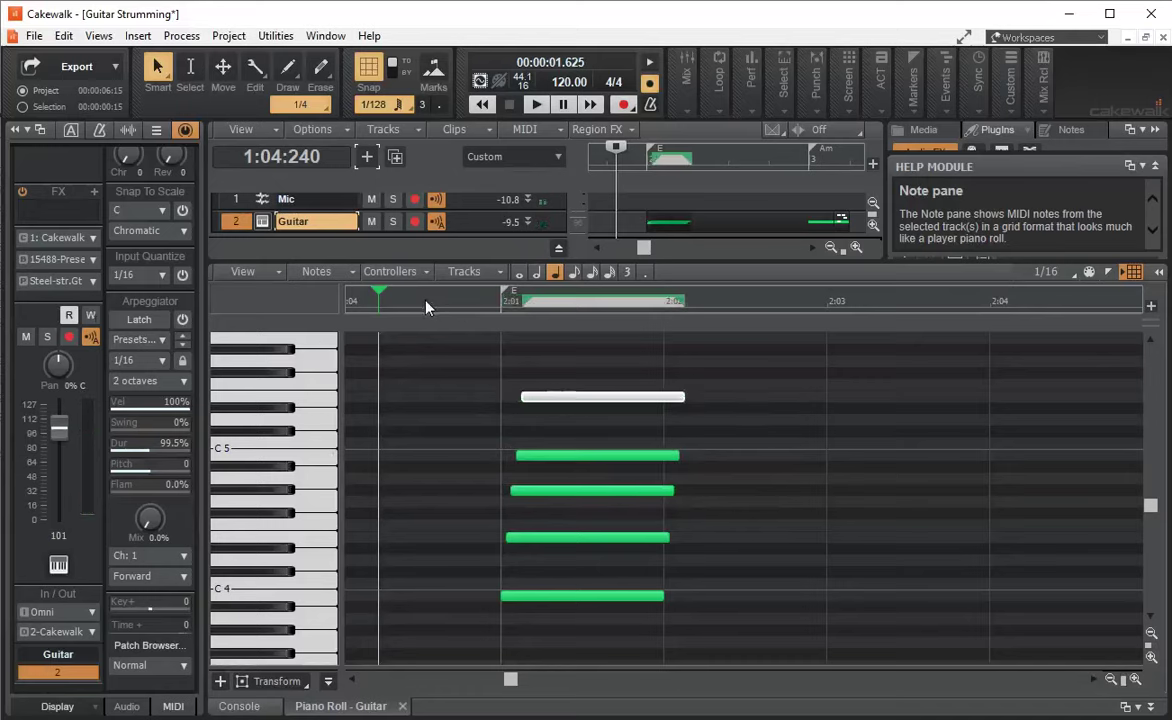
click(537, 105)
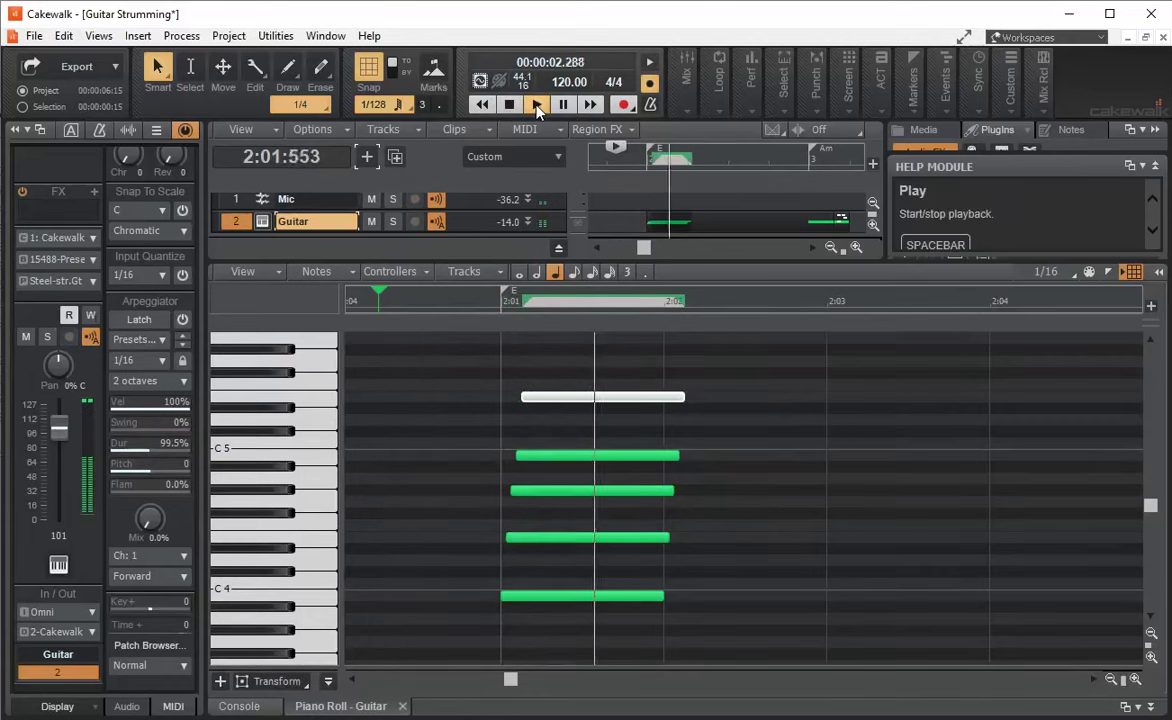
click(537, 105)
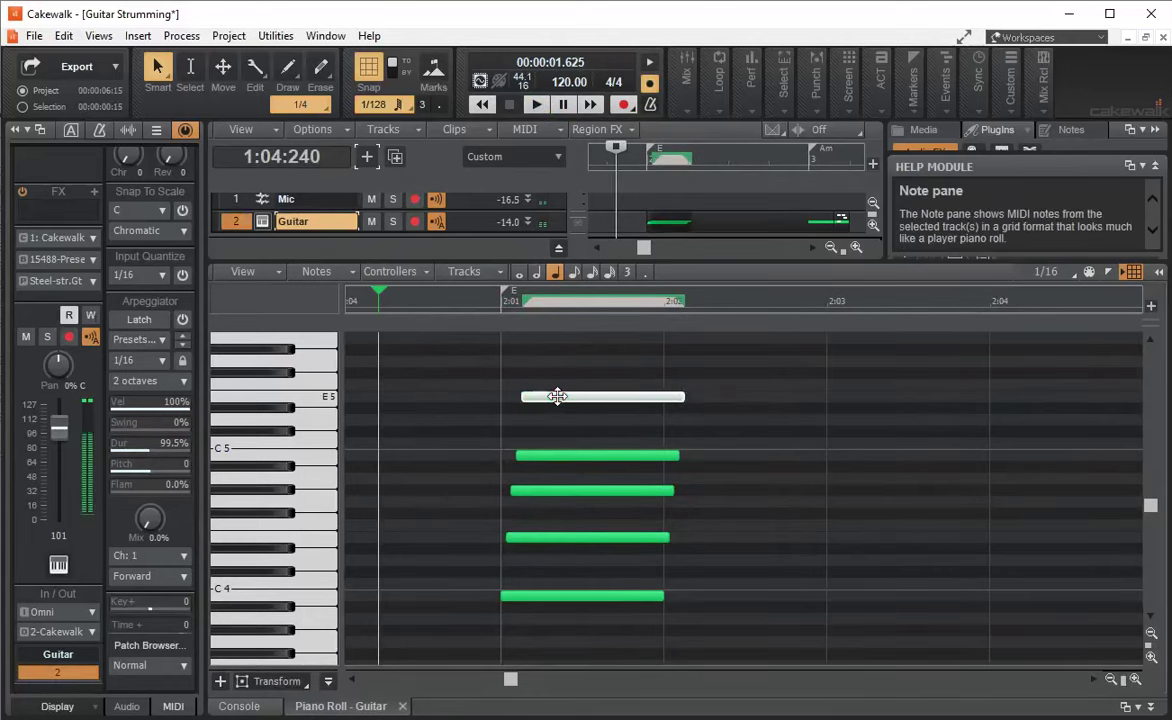
double_click(558, 398)
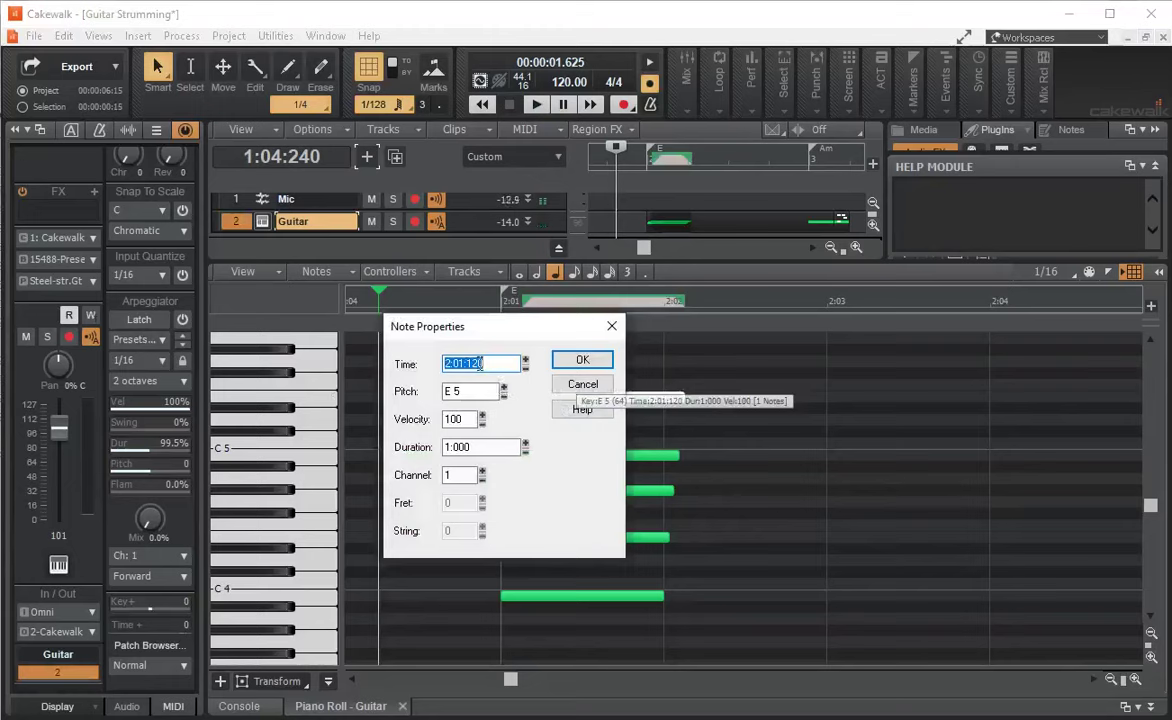
click(578, 385)
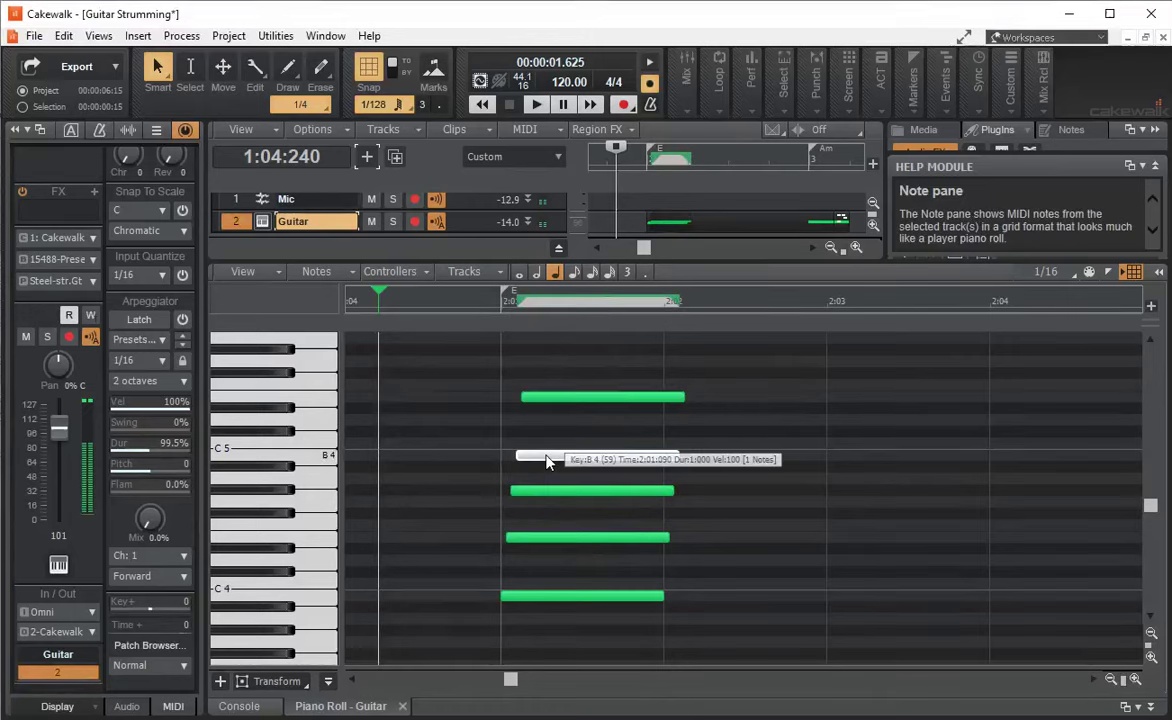
double_click(540, 455)
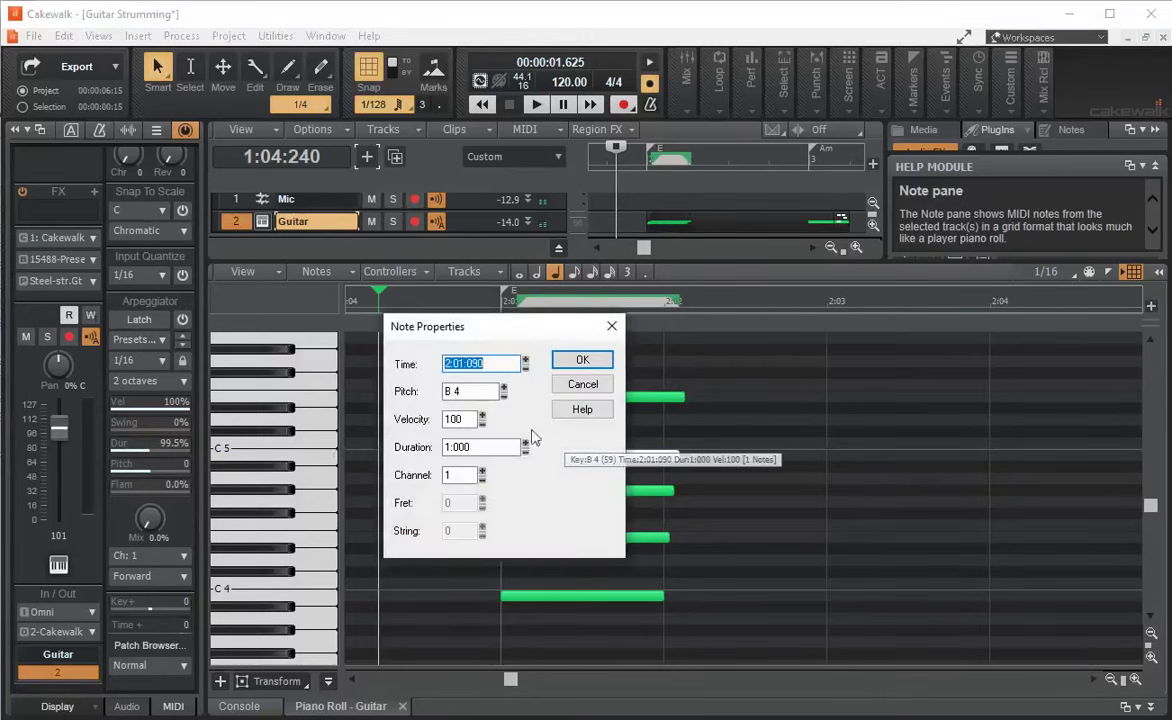
click(582, 384)
click(553, 493)
double_click(553, 493)
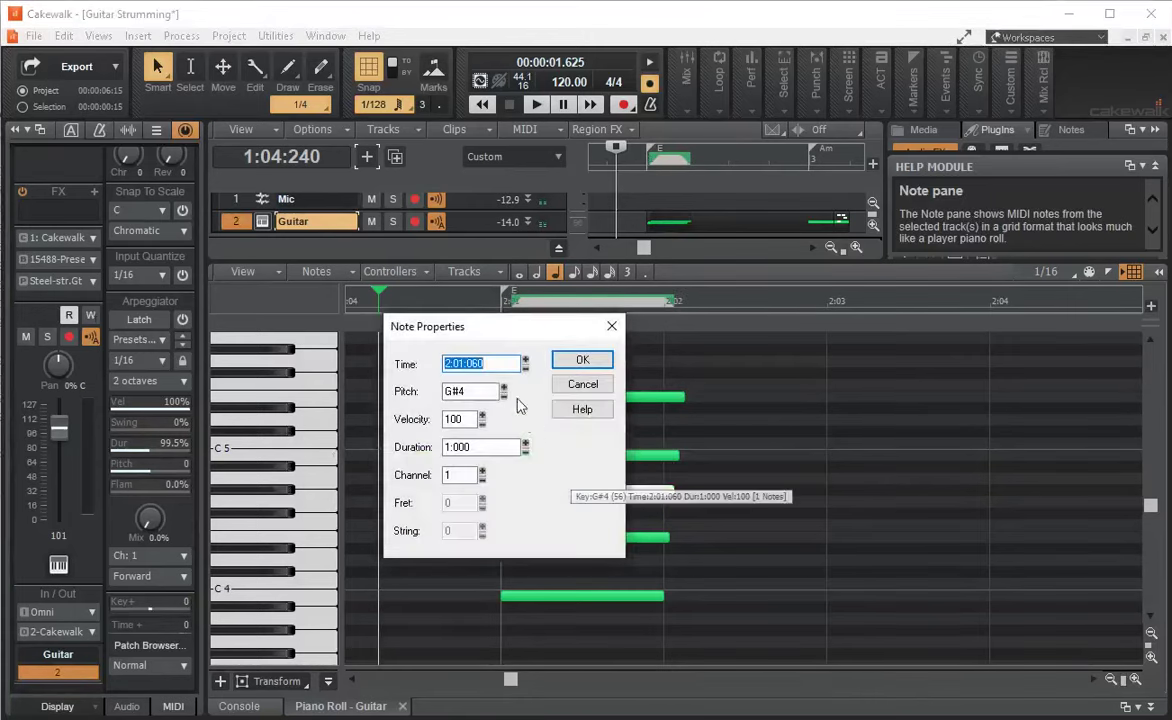
click(582, 386)
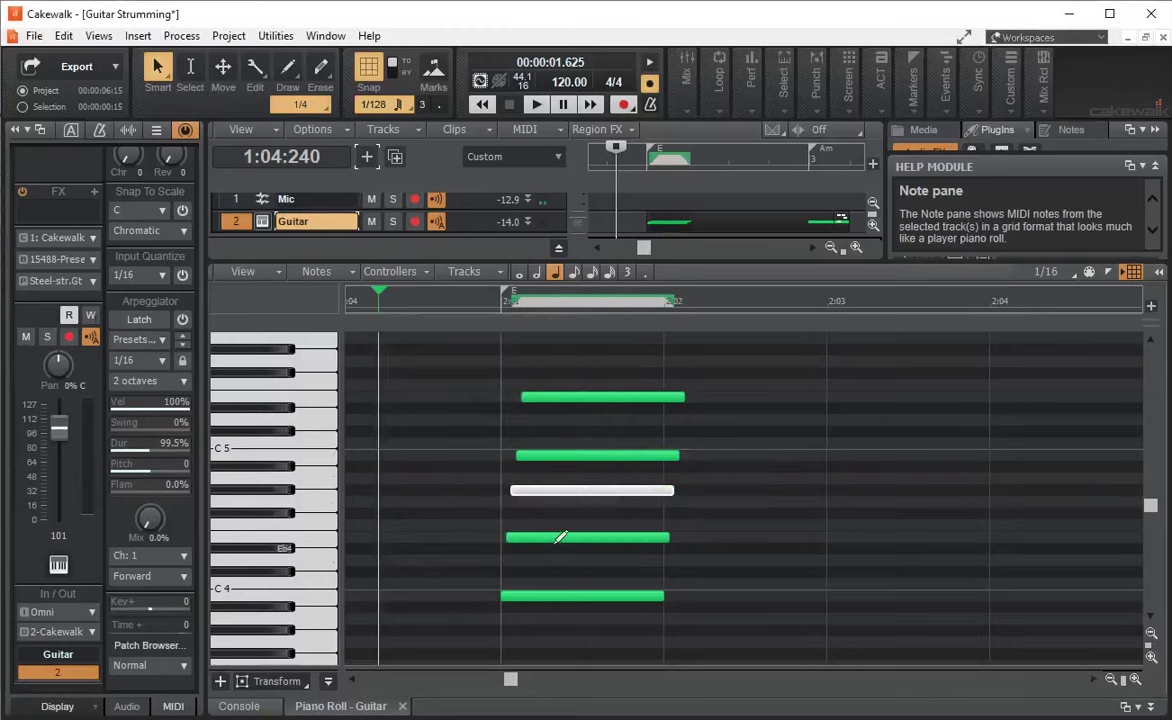
click(555, 537)
double_click(555, 537)
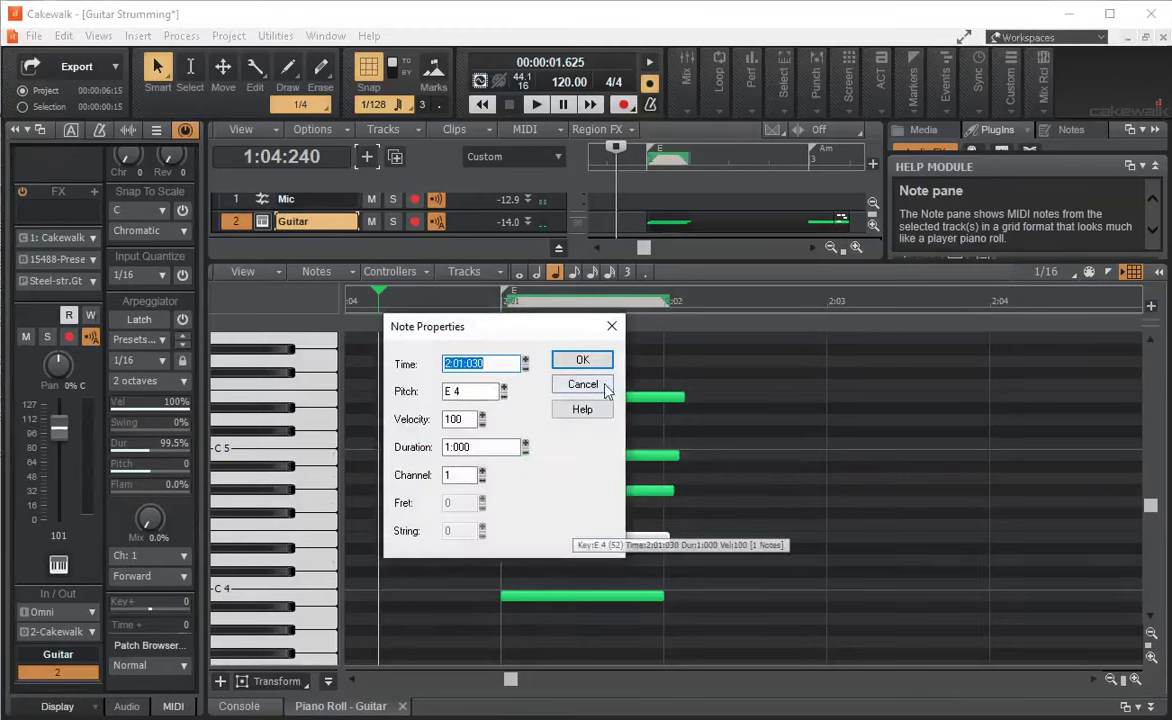
click(582, 384)
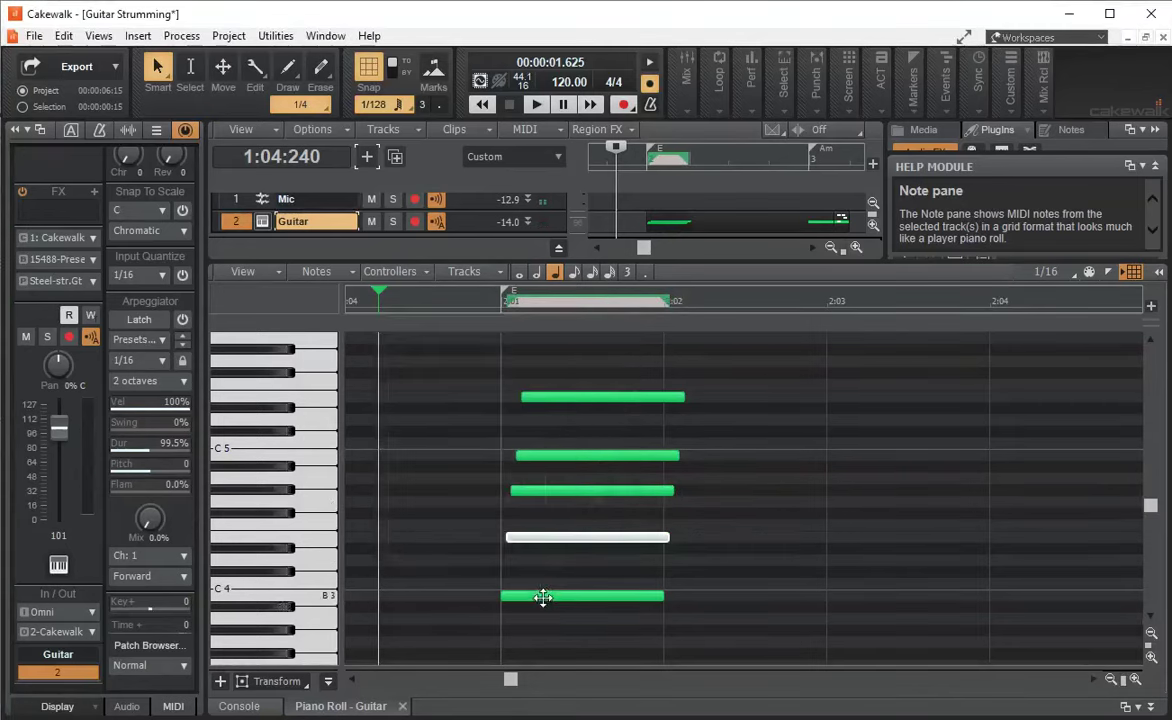
click(537, 105)
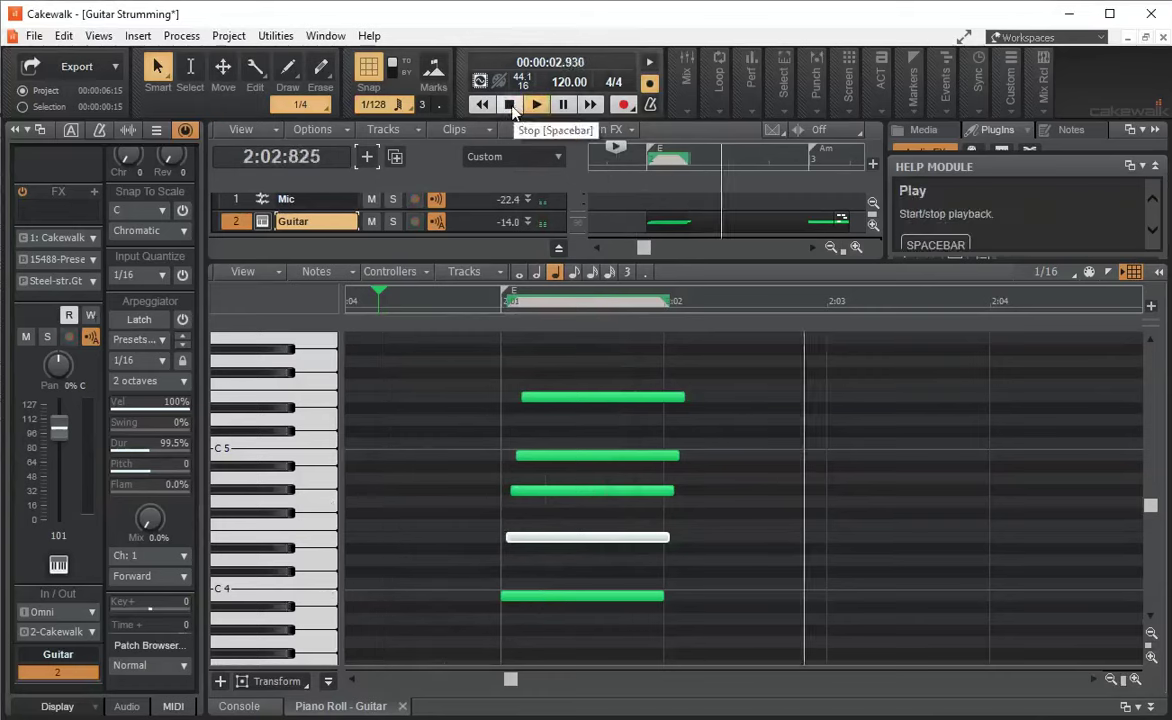
click(509, 105)
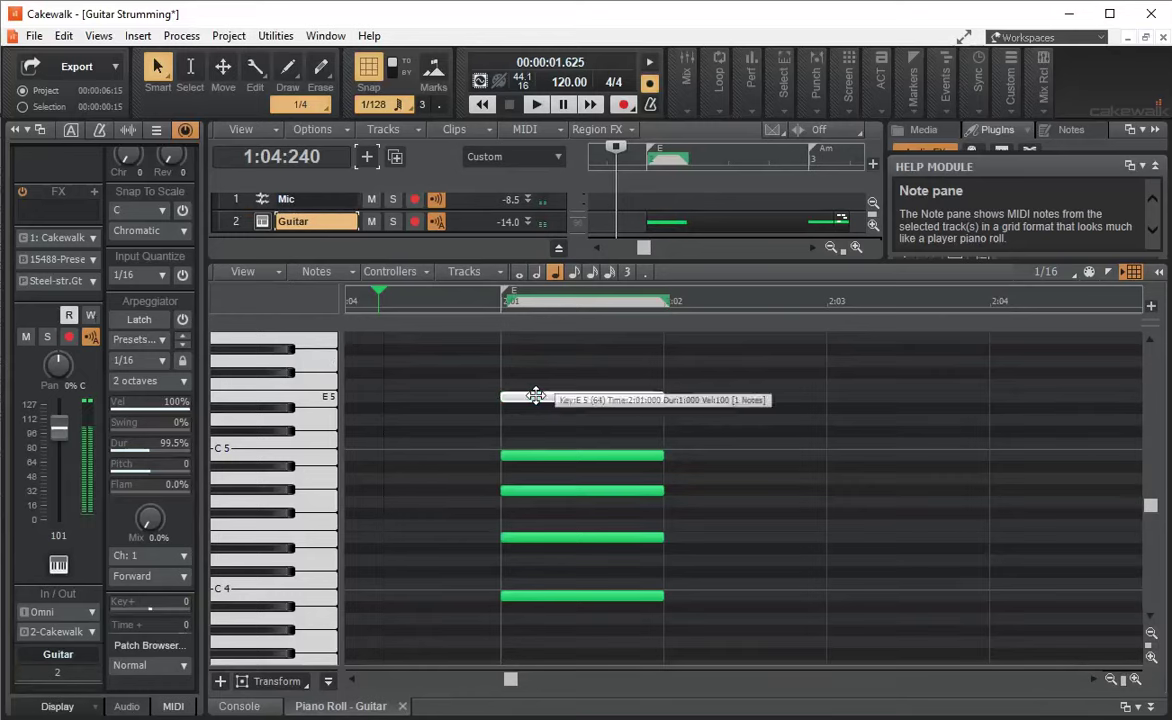
Step: Select all five E chord notes: E5, B4, G#4, E4 and B3
ctrl+click(543, 397)
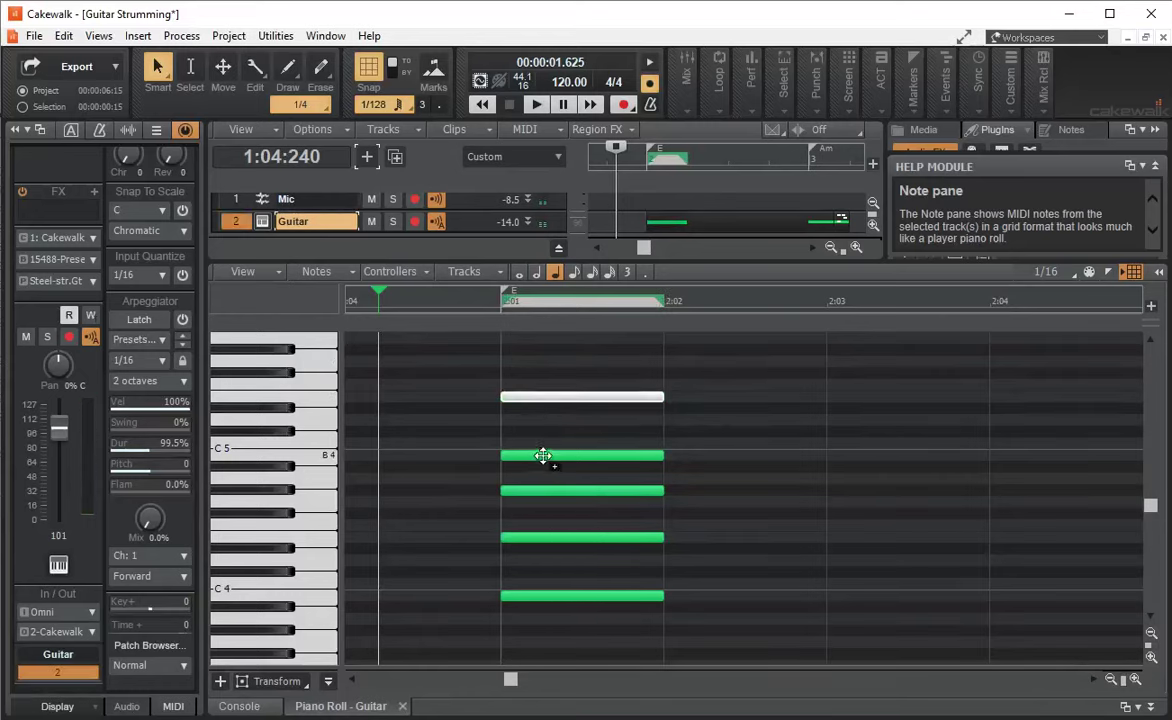
ctrl+click(544, 455)
ctrl+click(550, 489)
ctrl+click(555, 537)
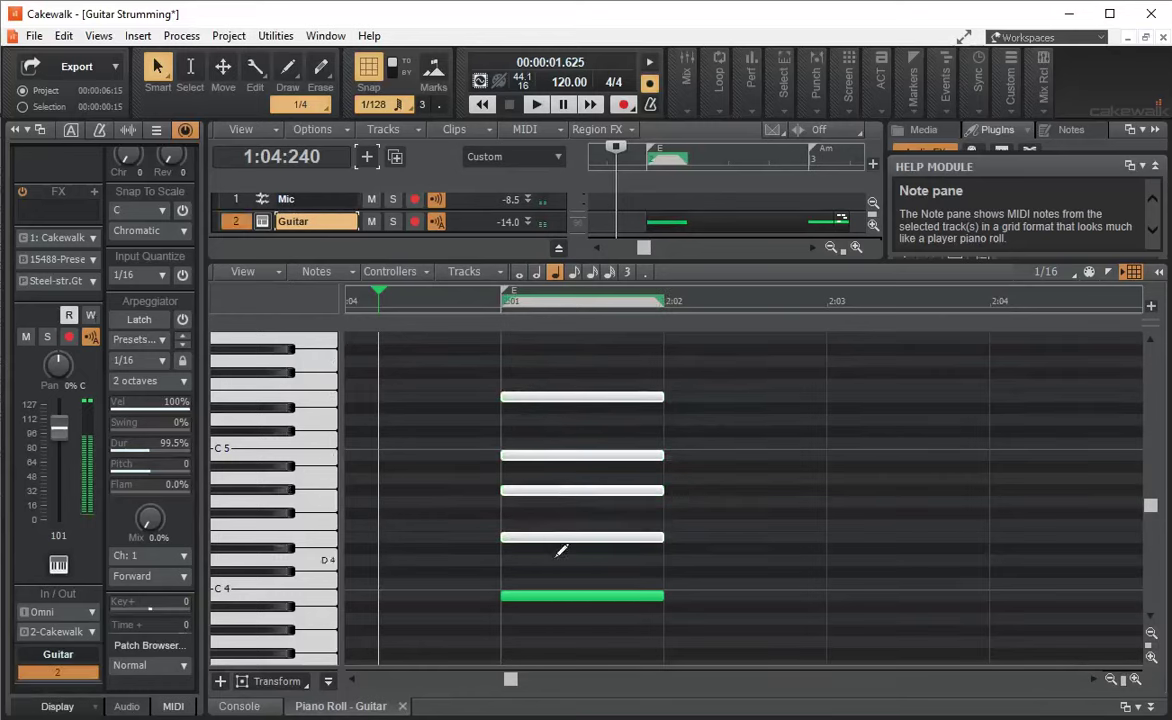
ctrl+click(552, 595)
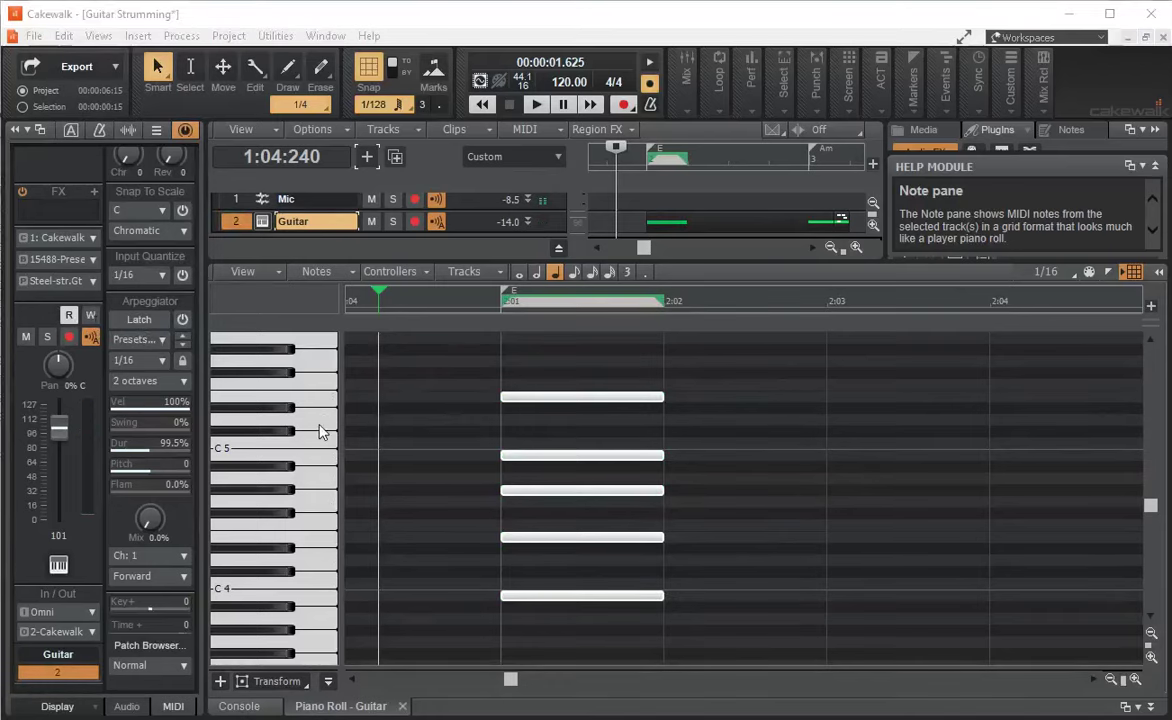
Step: In Keyboard Shortcuts preferences, check which function the F2 key is bound to
key(p)
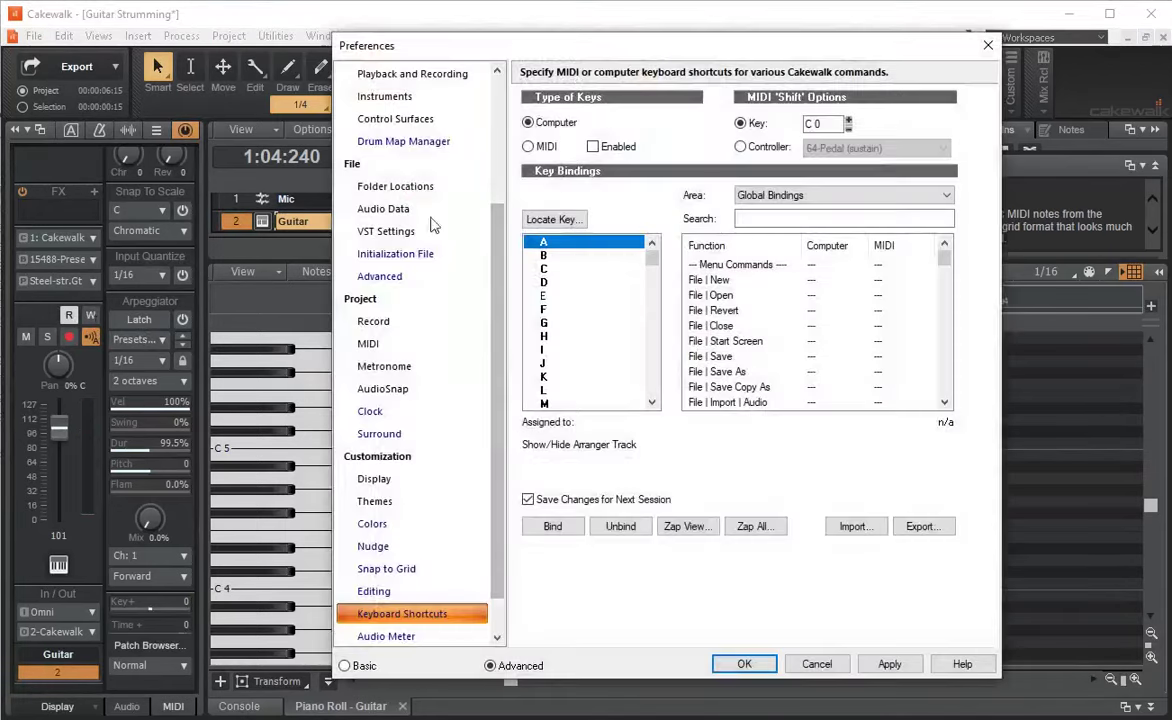
scroll(500, 245, up, 3)
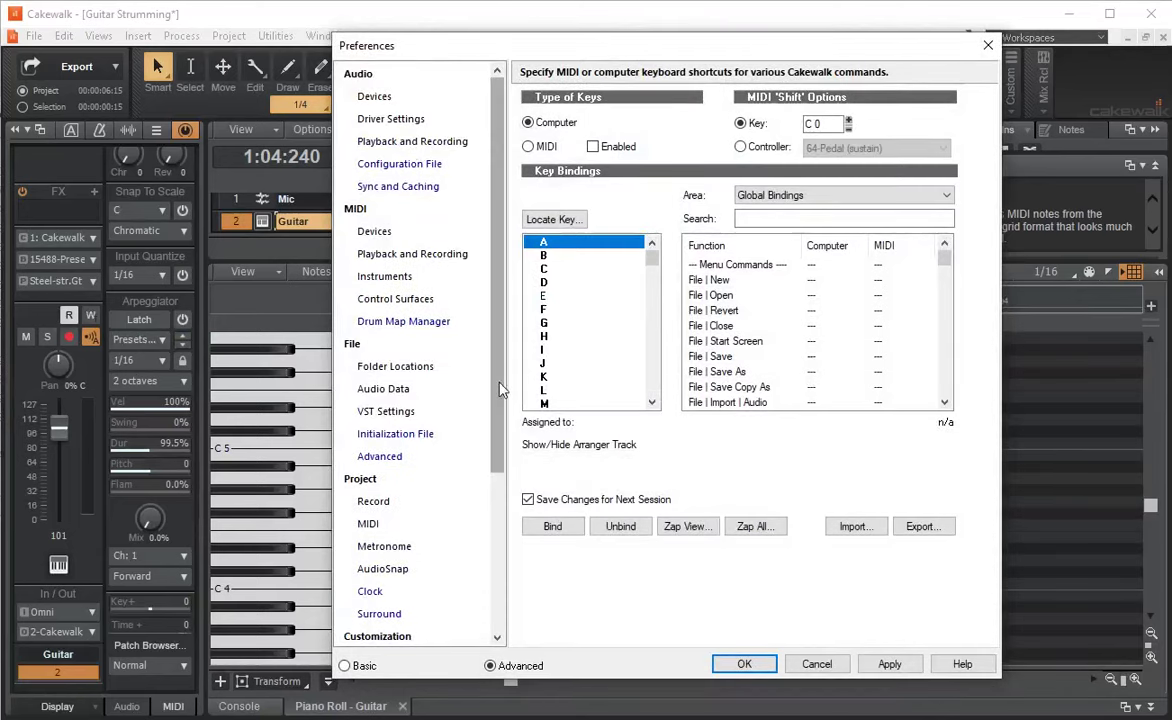
scroll(500, 405, down, 2)
scroll(503, 420, down, 3)
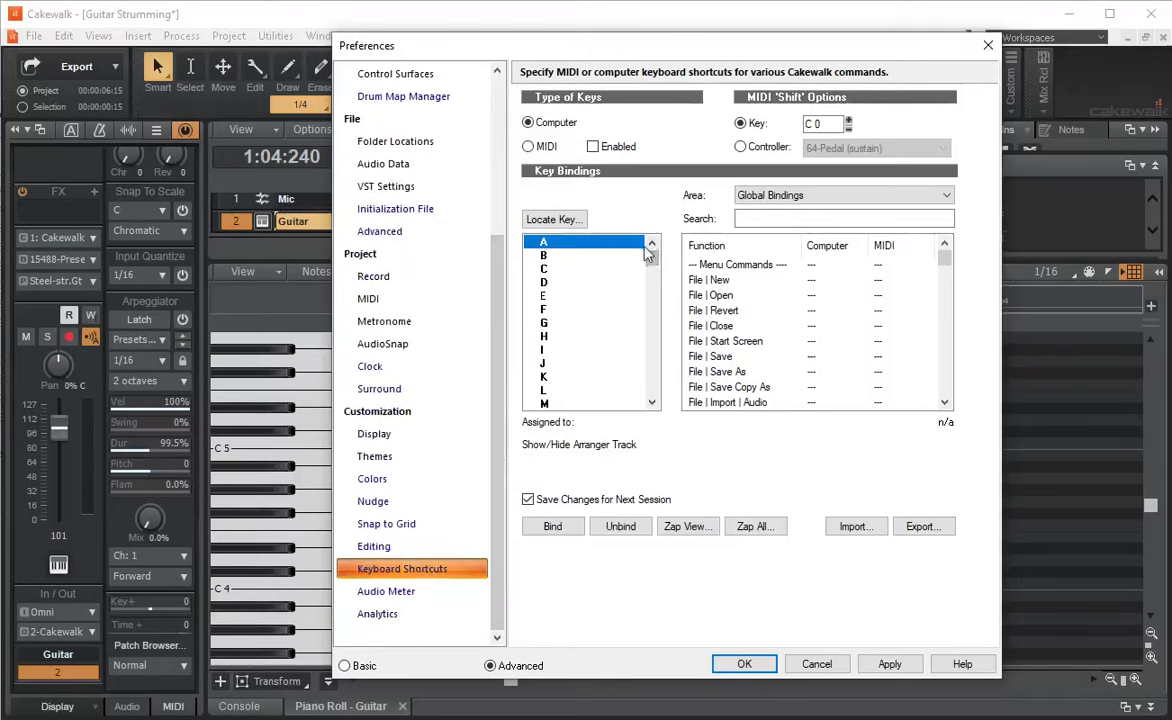
mouse_move(650, 259)
mouse_down()
mouse_move(652, 345)
mouse_move(655, 273)
mouse_up()
click(545, 269)
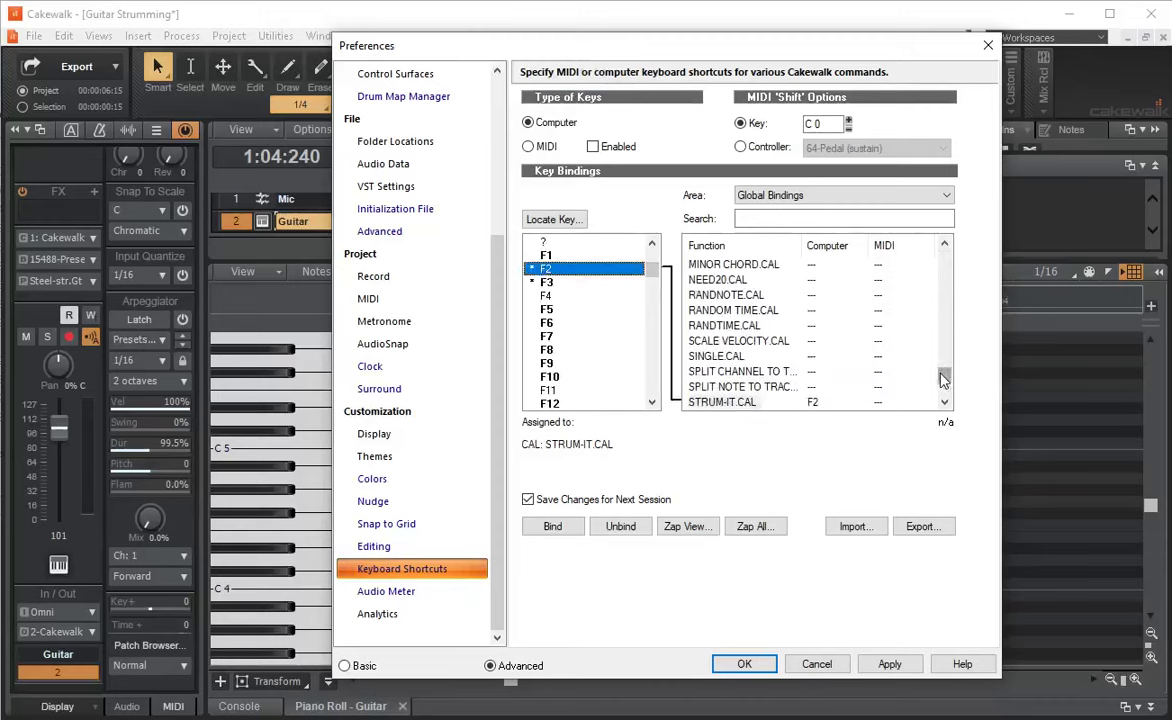
drag(943, 378, 943, 252)
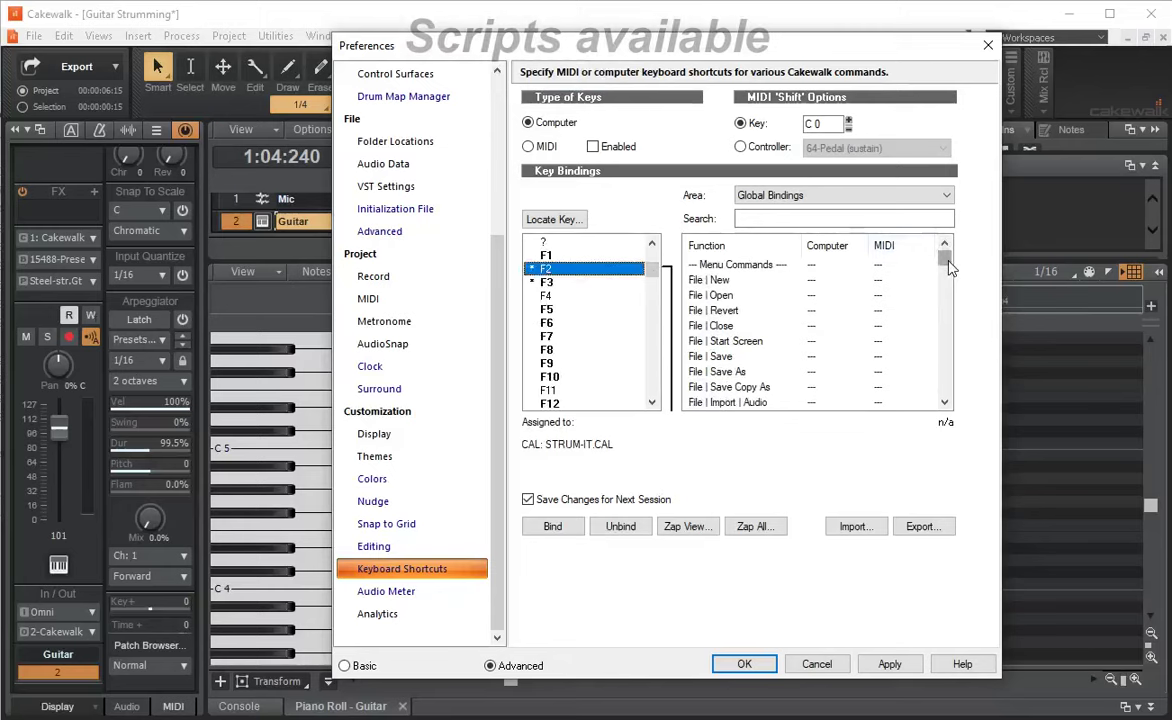
drag(947, 262, 947, 368)
Step: Search shortcuts for 'strum', confirm STRUM-IT.CAL is bound to F2, and close Preferences
click(783, 218)
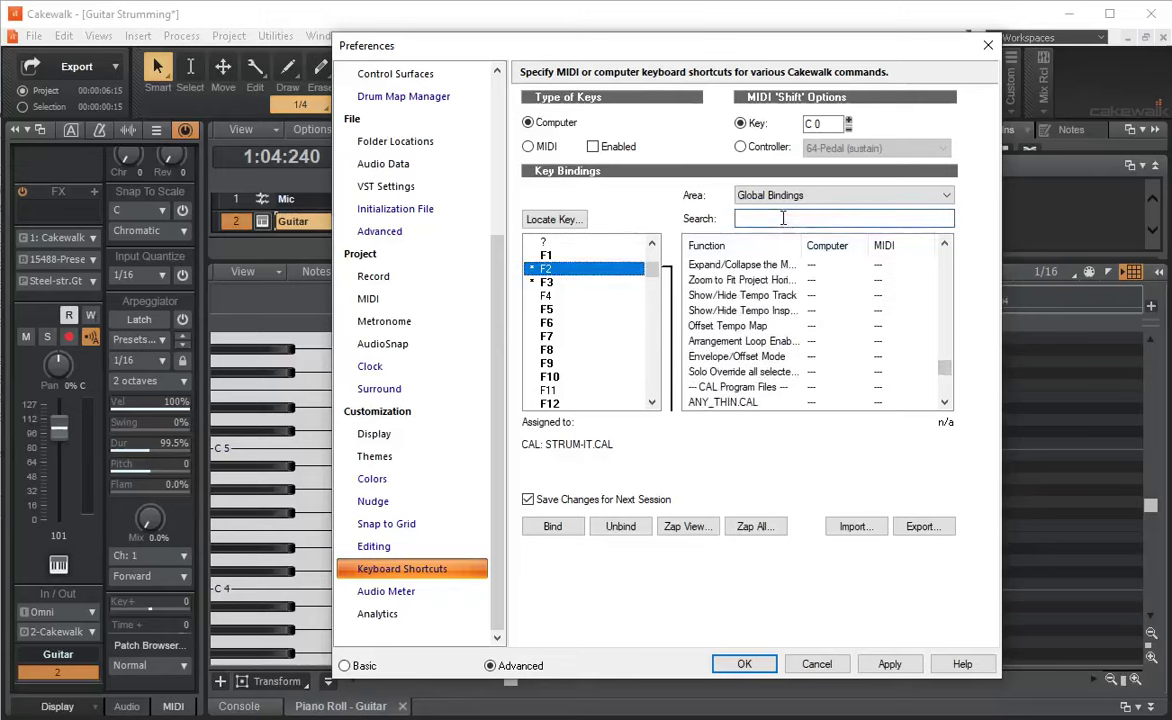
text(strum)
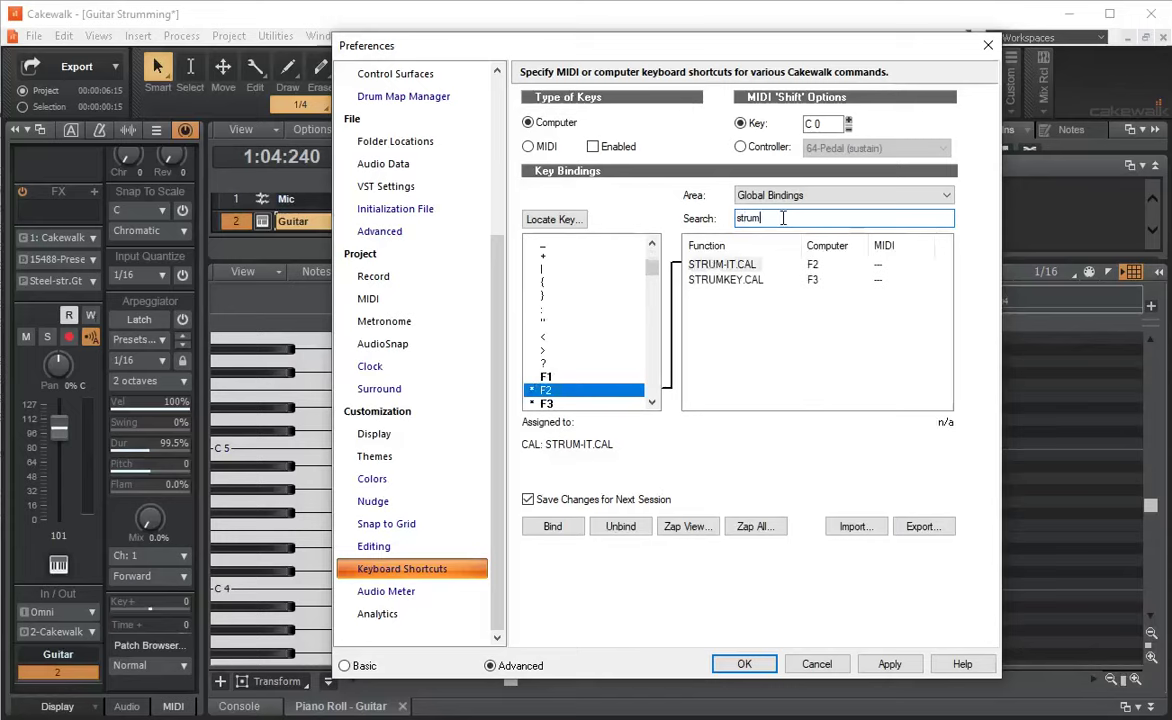
click(726, 266)
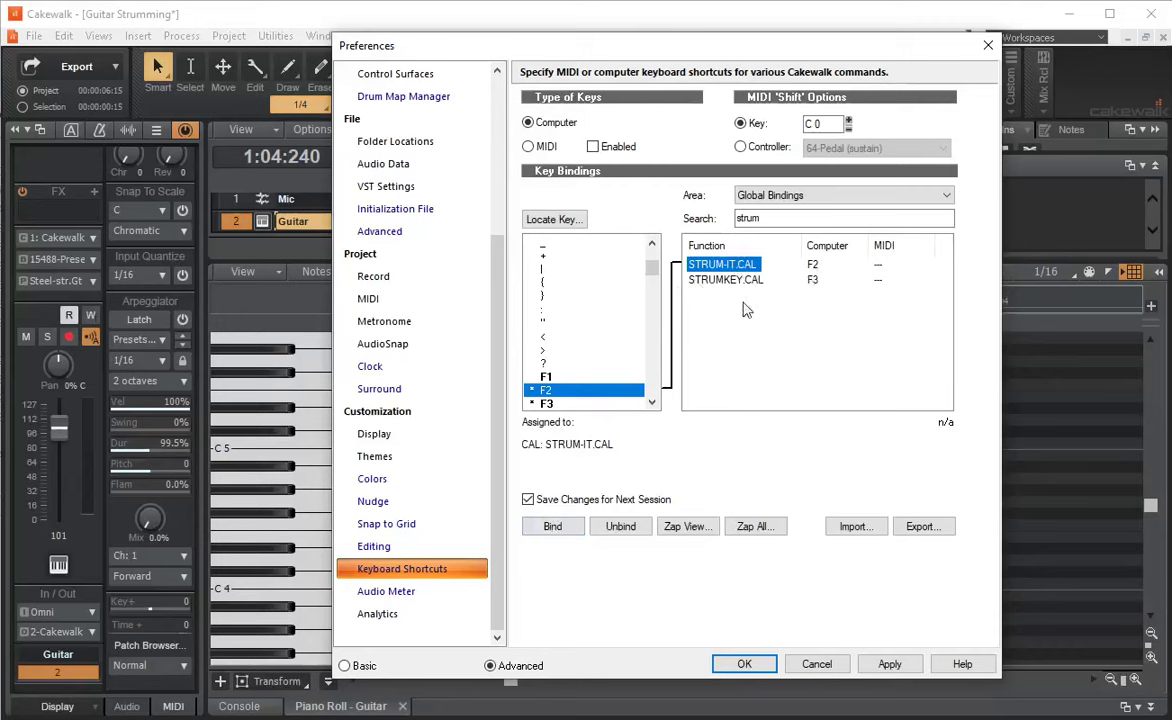
key(Return)
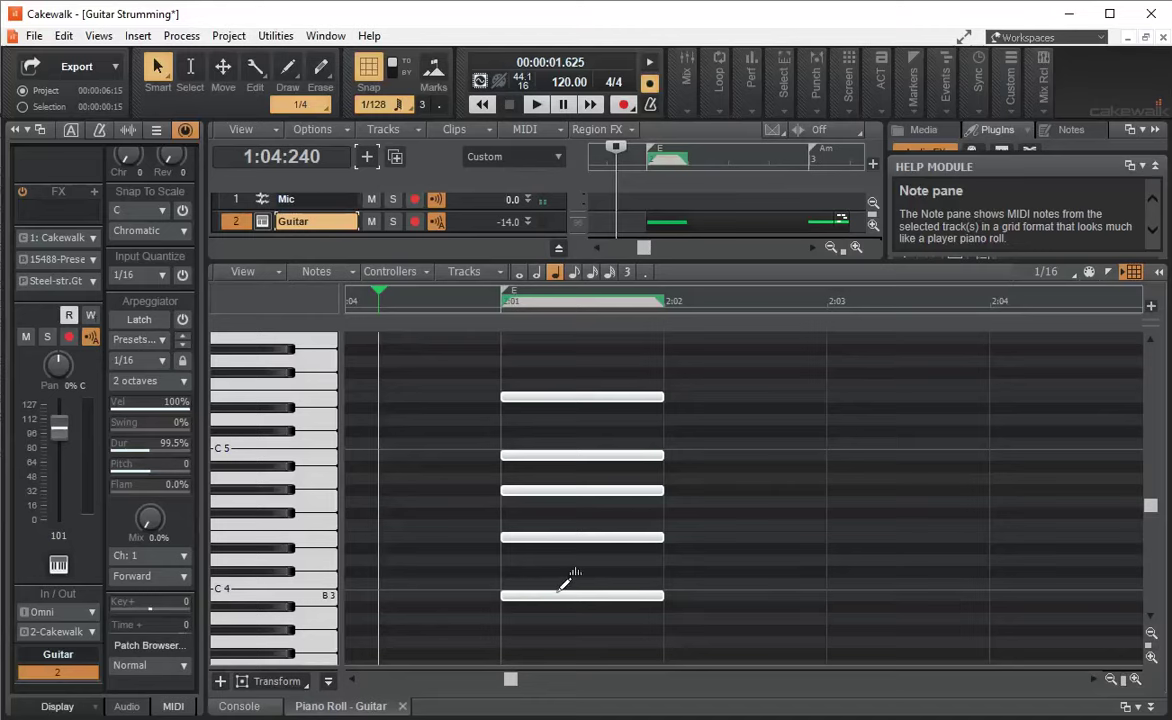
Step: Draw a low E3 note at 2:01 beneath the E chord, then deselect it
scroll(558, 592, down, 1)
click(545, 641)
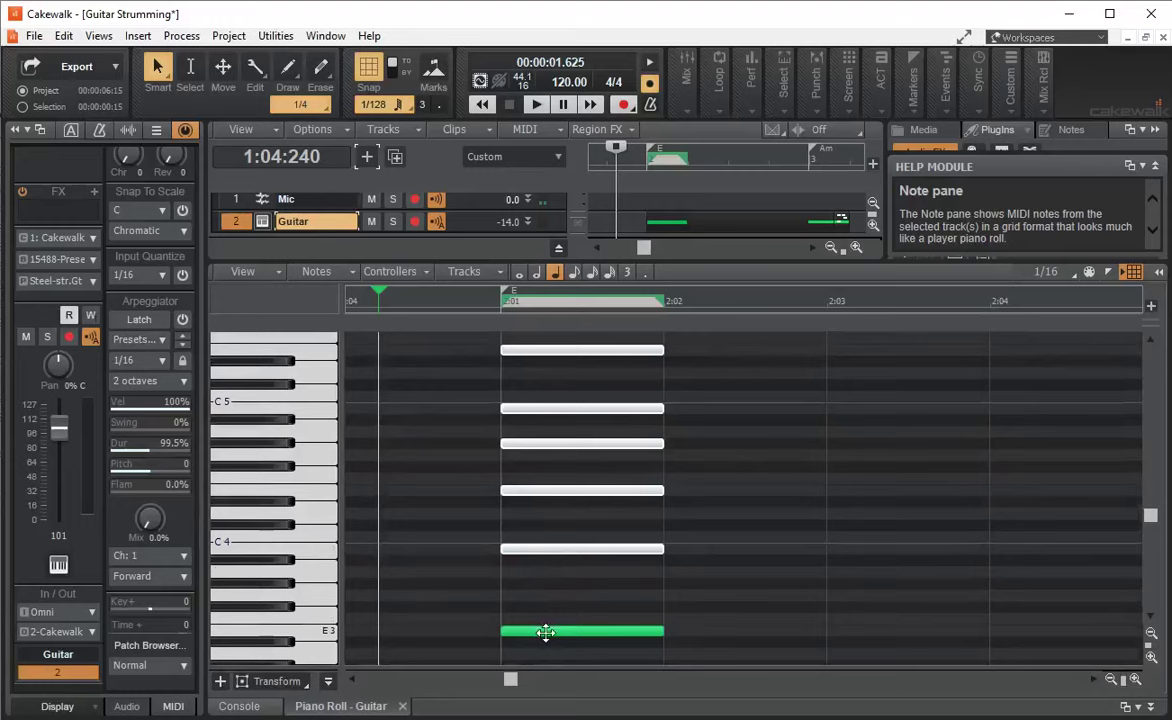
click(560, 586)
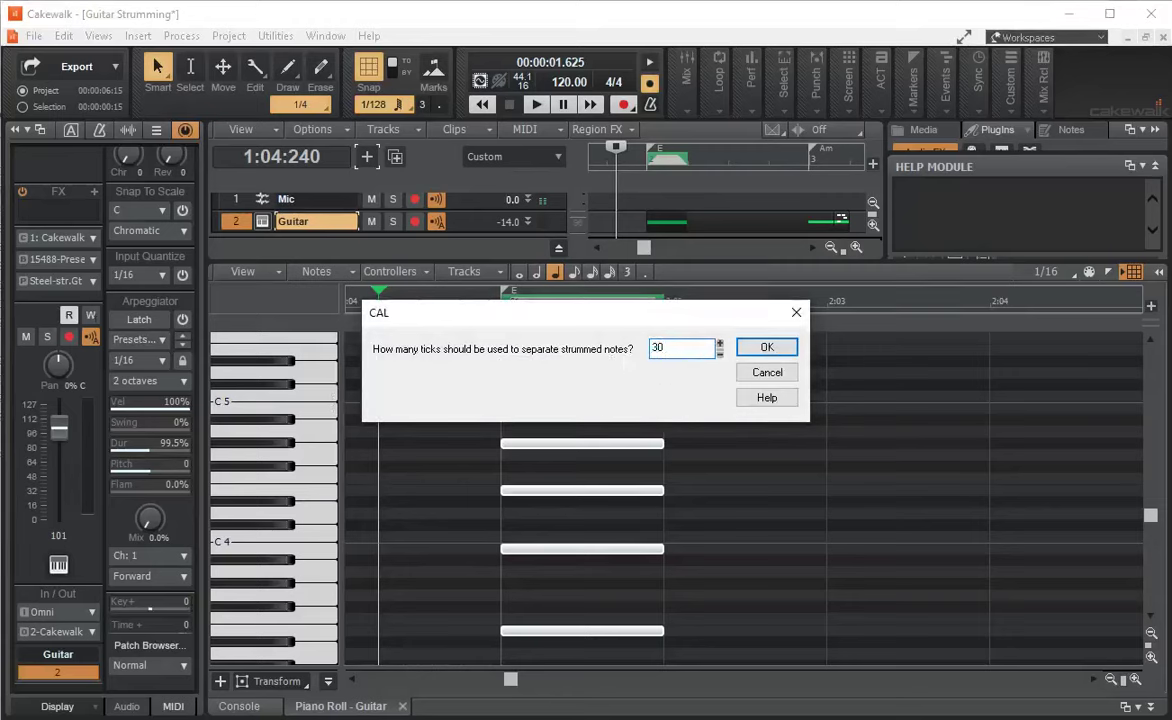
Step: Run STRUM-IT.CAL with 30 ticks between notes, strumming low to high (direction 0)
click(770, 347)
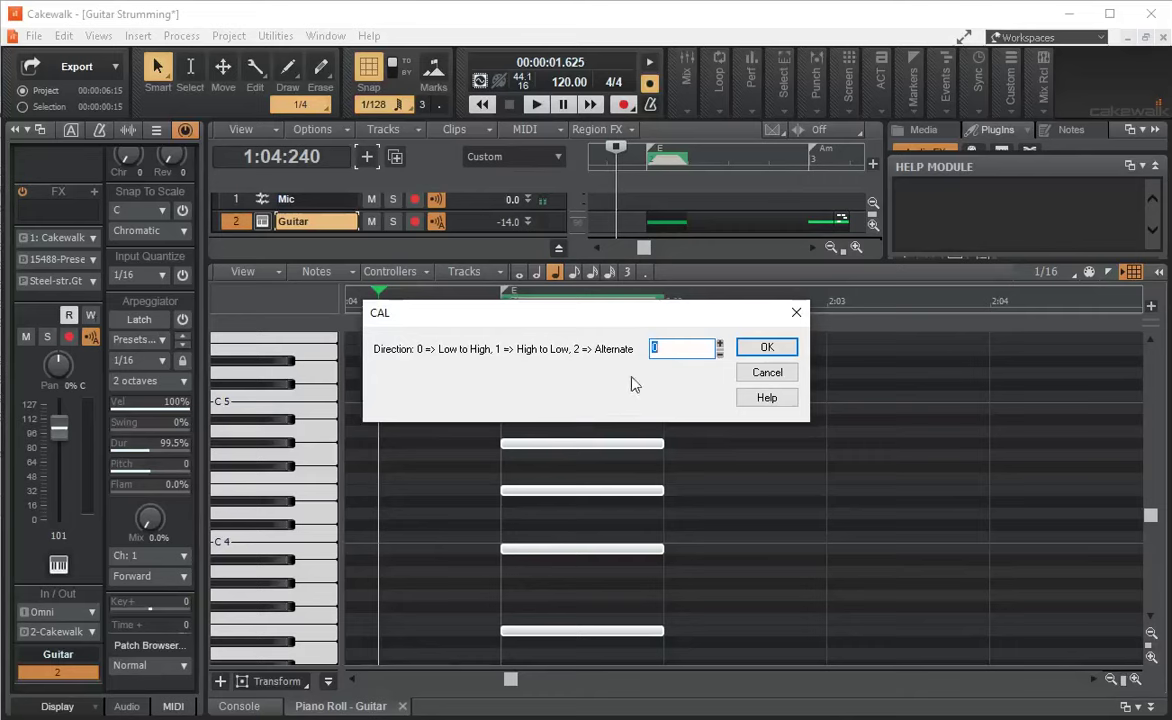
click(767, 350)
scroll(663, 610, up, 1)
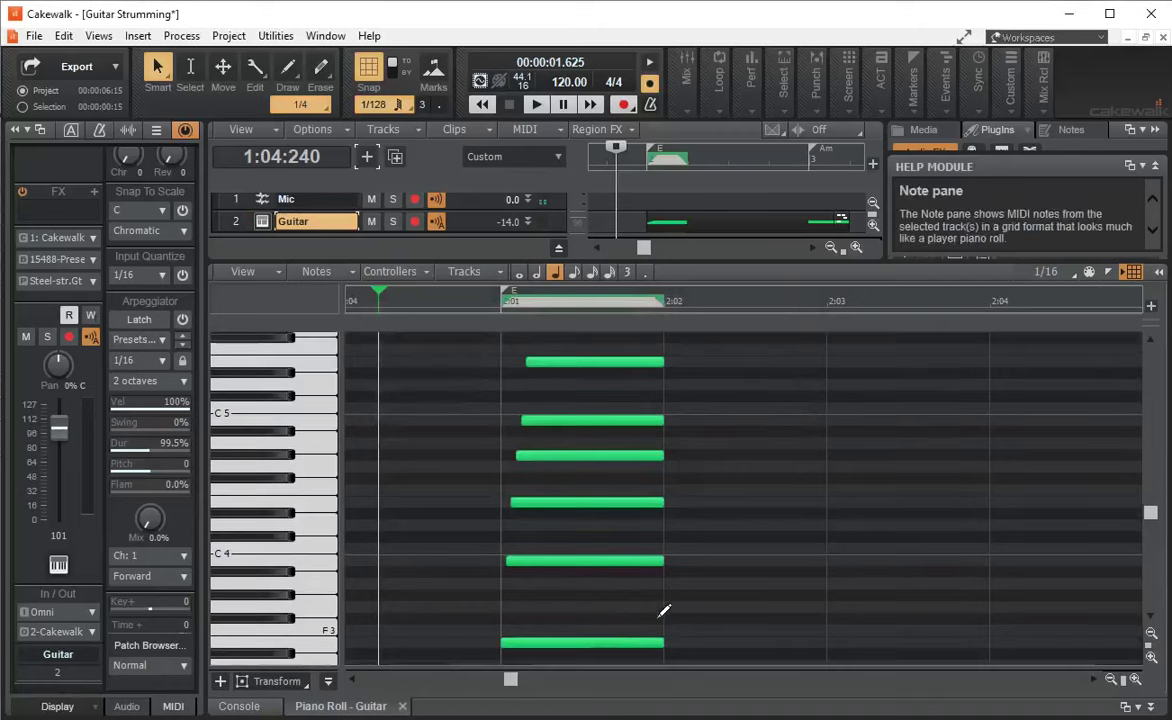
Step: Audition the strummed E chord, then duplicate it twice onto beats 2 and 3
scroll(663, 610, down, 2)
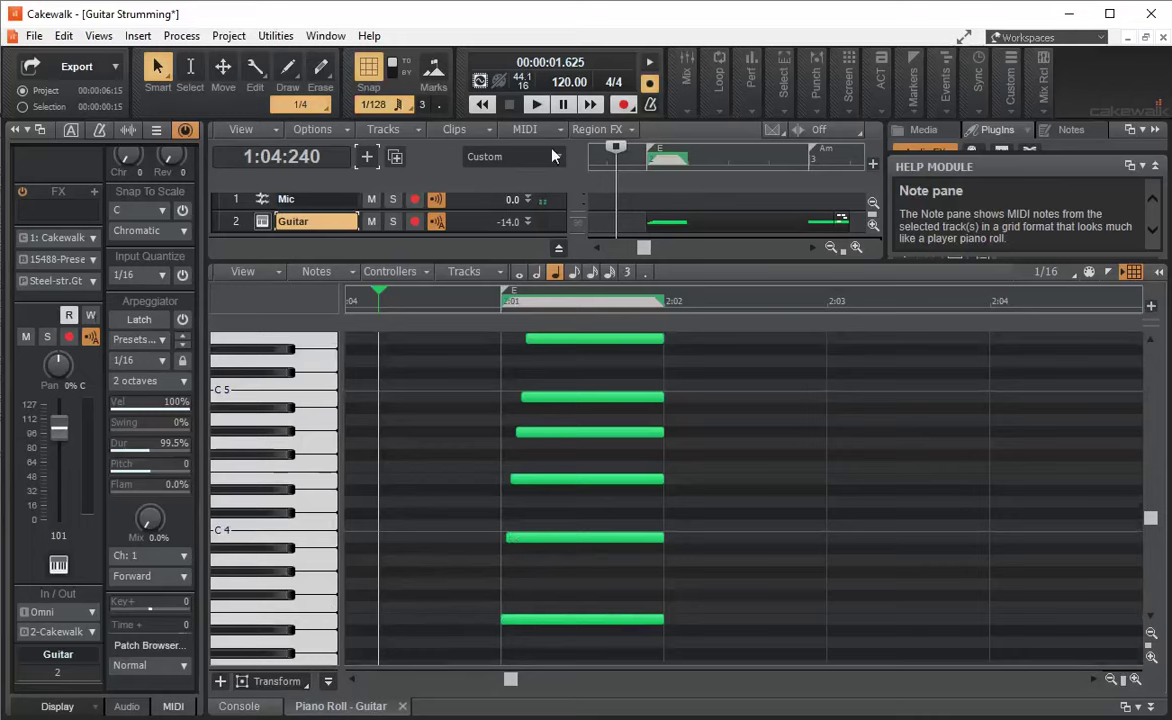
click(537, 104)
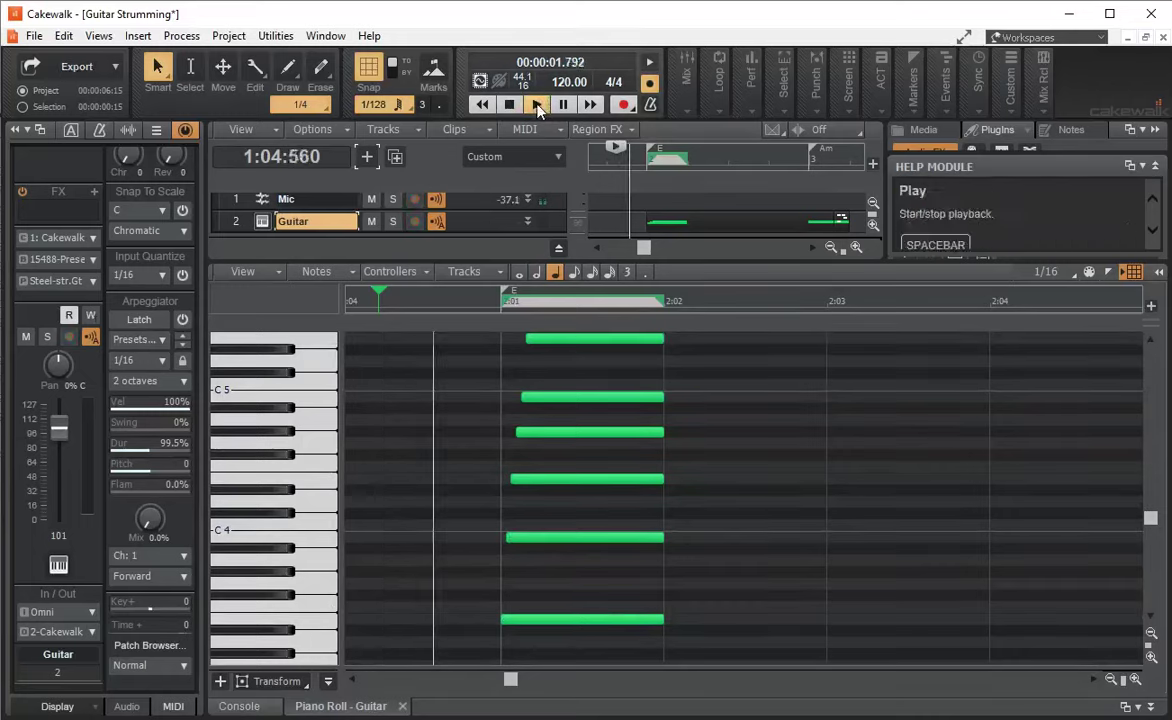
click(509, 104)
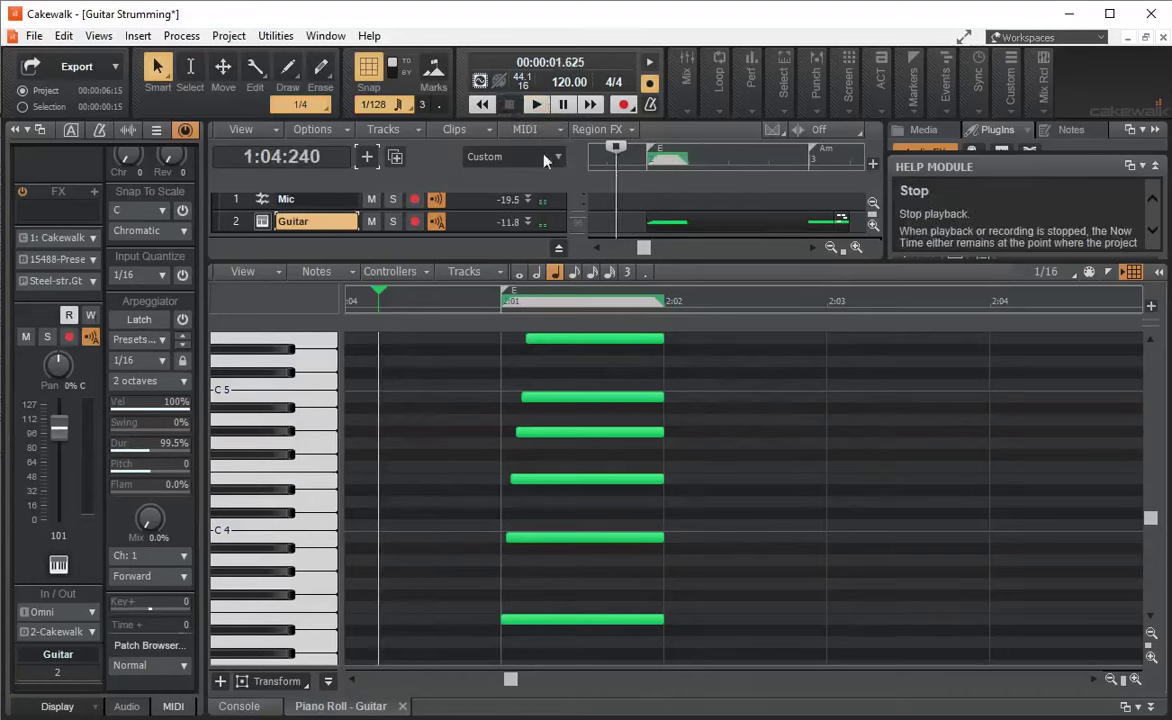
scroll(811, 466, up, 3)
scroll(780, 520, down, 2)
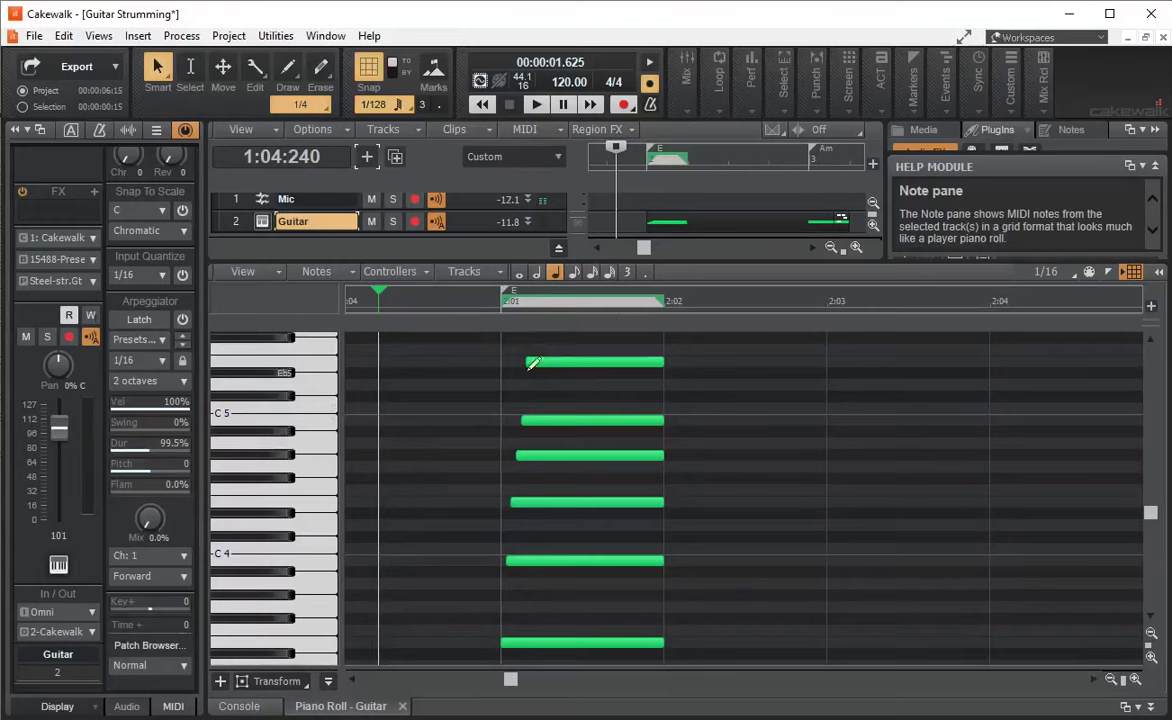
click(591, 643)
key(ctrl+d)
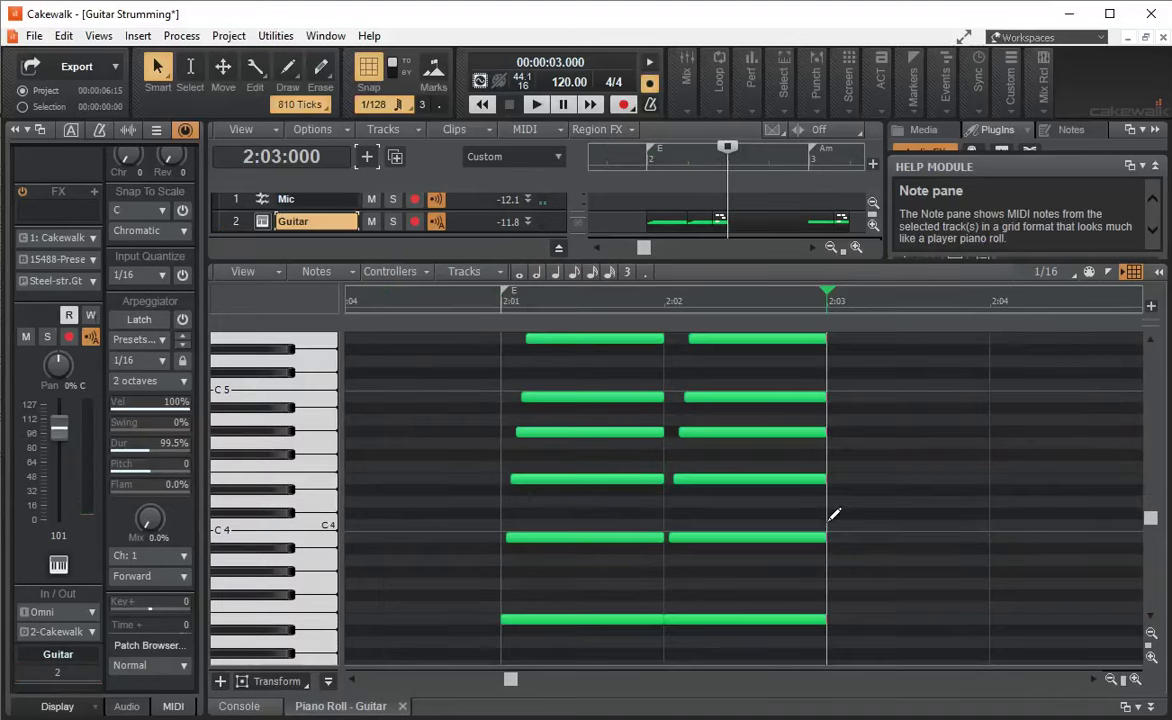
key(ctrl+d)
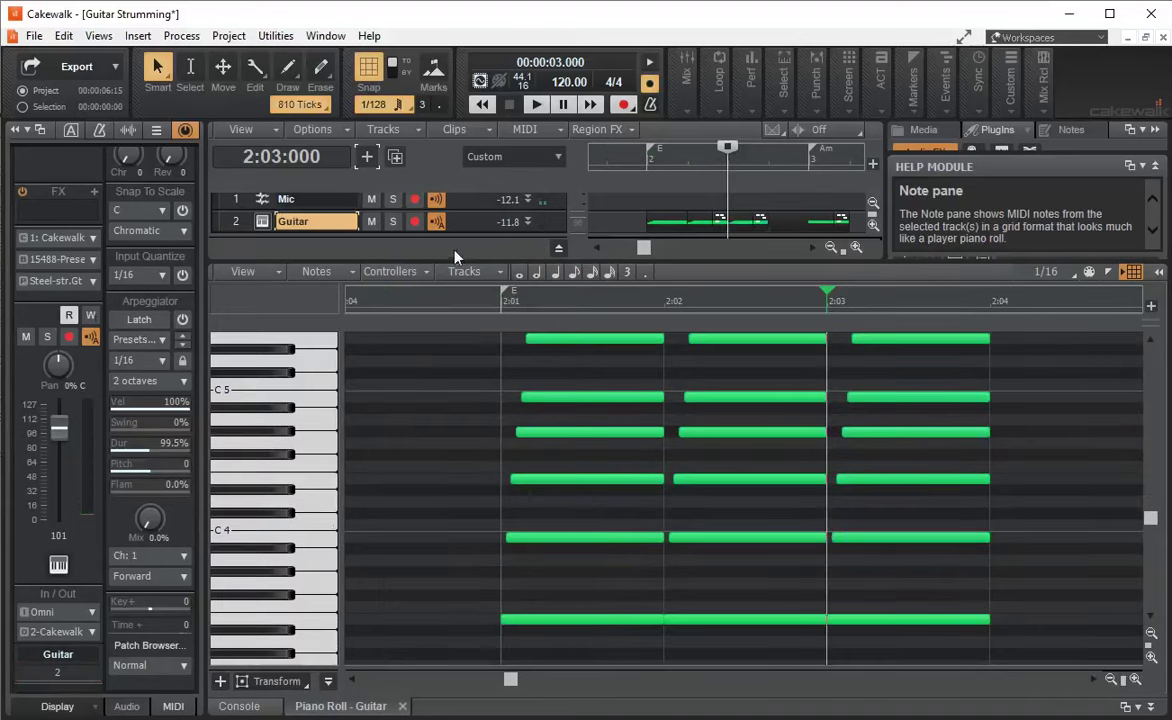
Step: Play back all three strummed E chords from just before bar 2
click(455, 307)
click(537, 104)
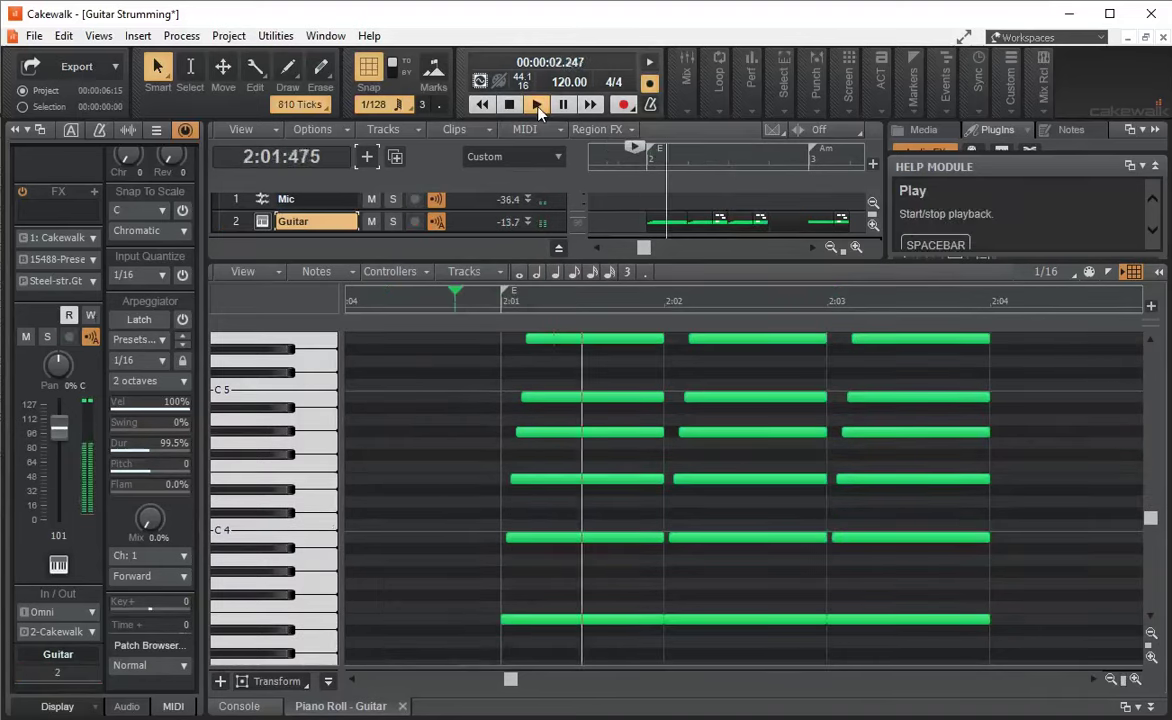
click(509, 104)
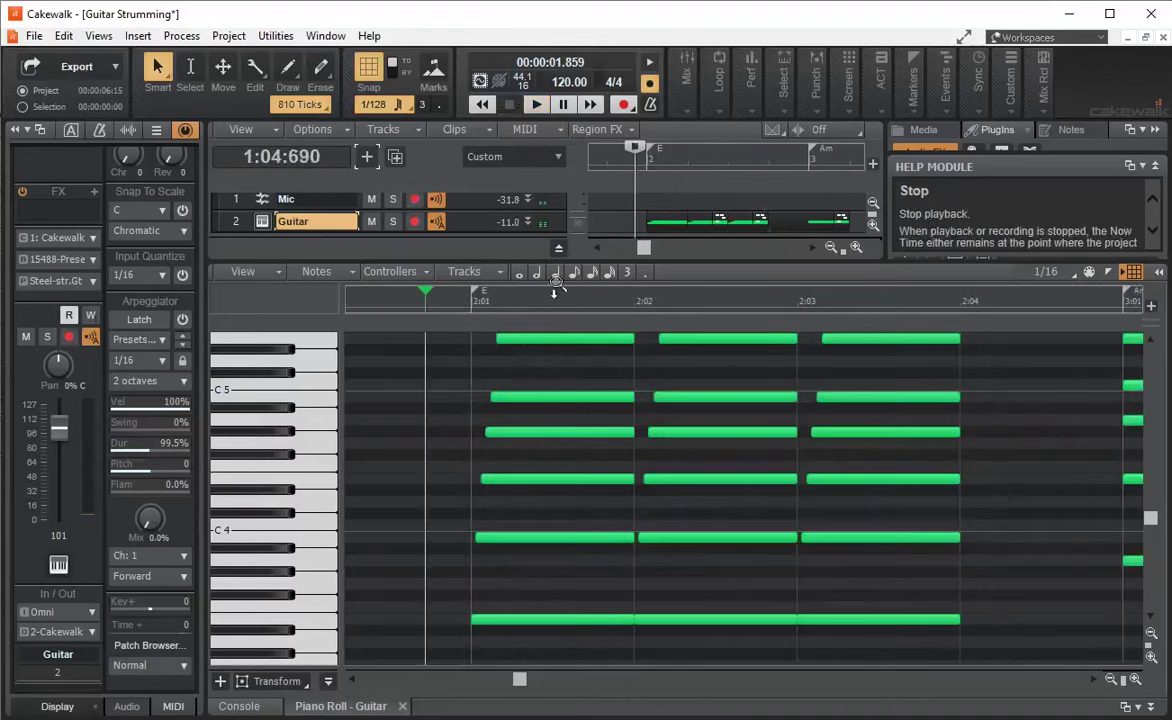
scroll(593, 441, up, 1)
scroll(593, 441, down, 1)
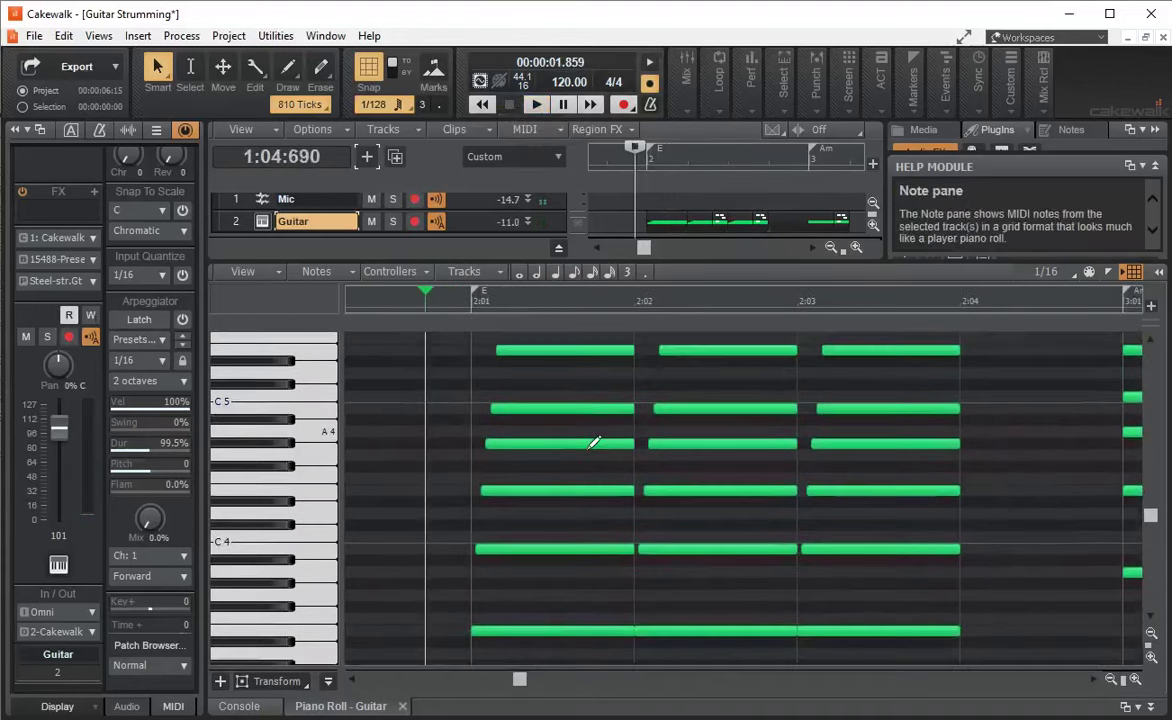
Step: Select the duplicated chords and set the new-note duration to an eighth note
scroll(593, 441, down, 1)
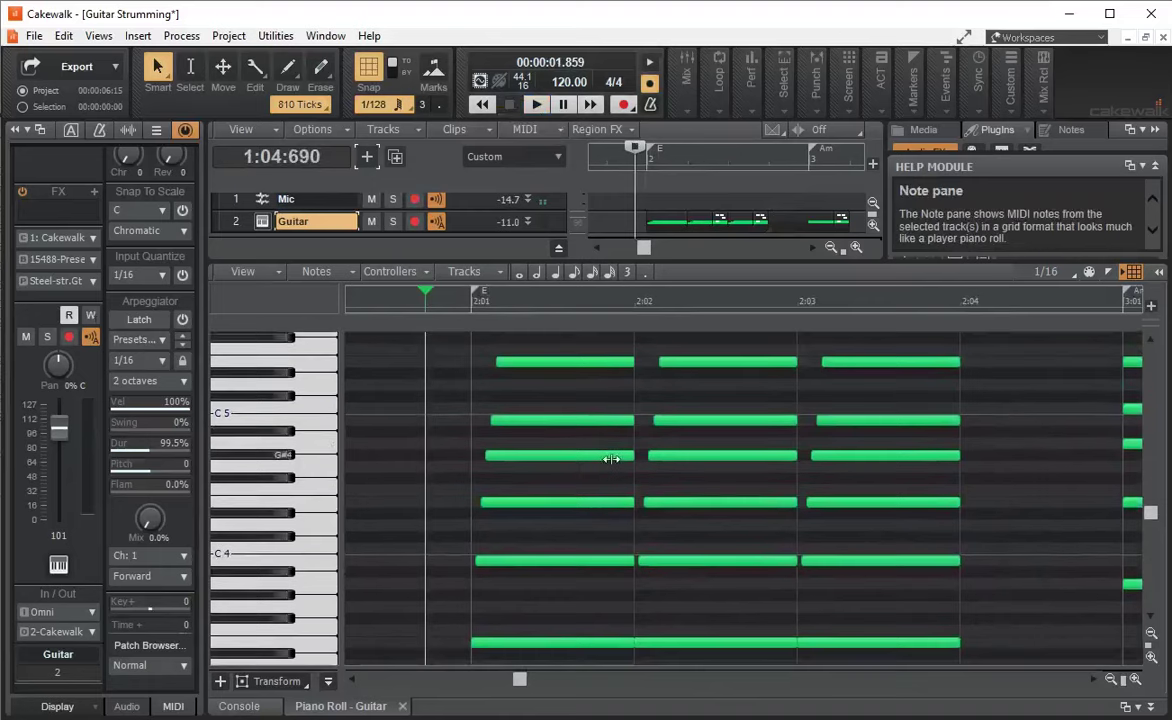
click(699, 644)
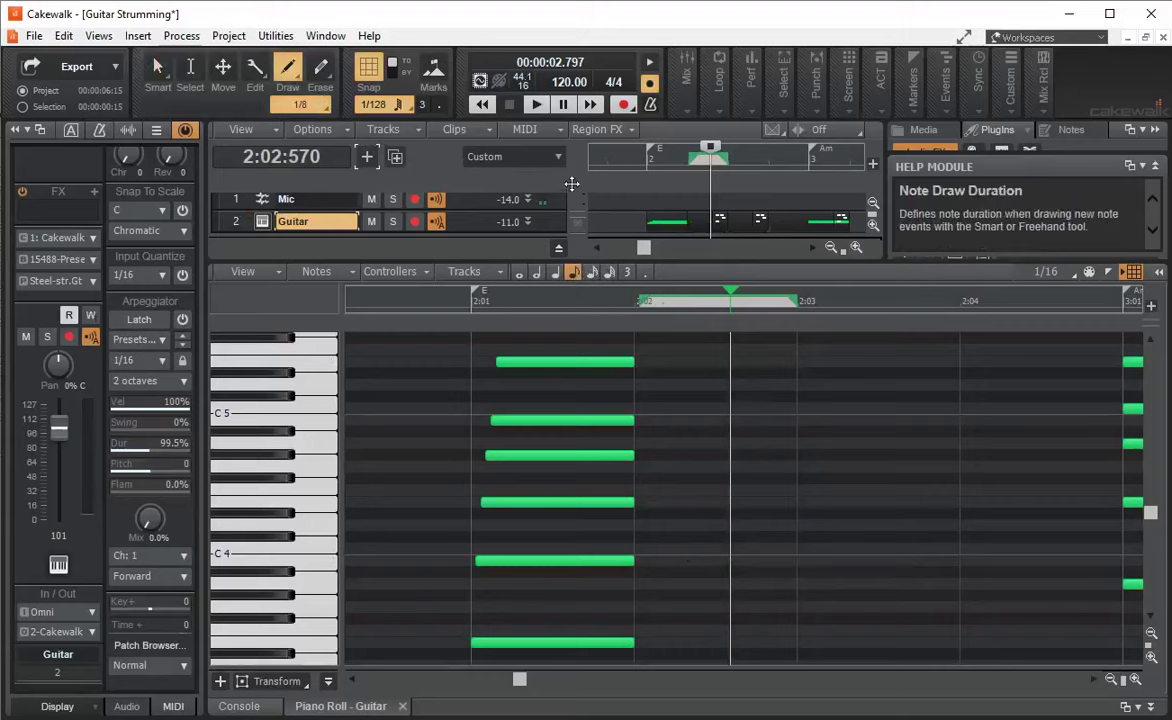
click(590, 272)
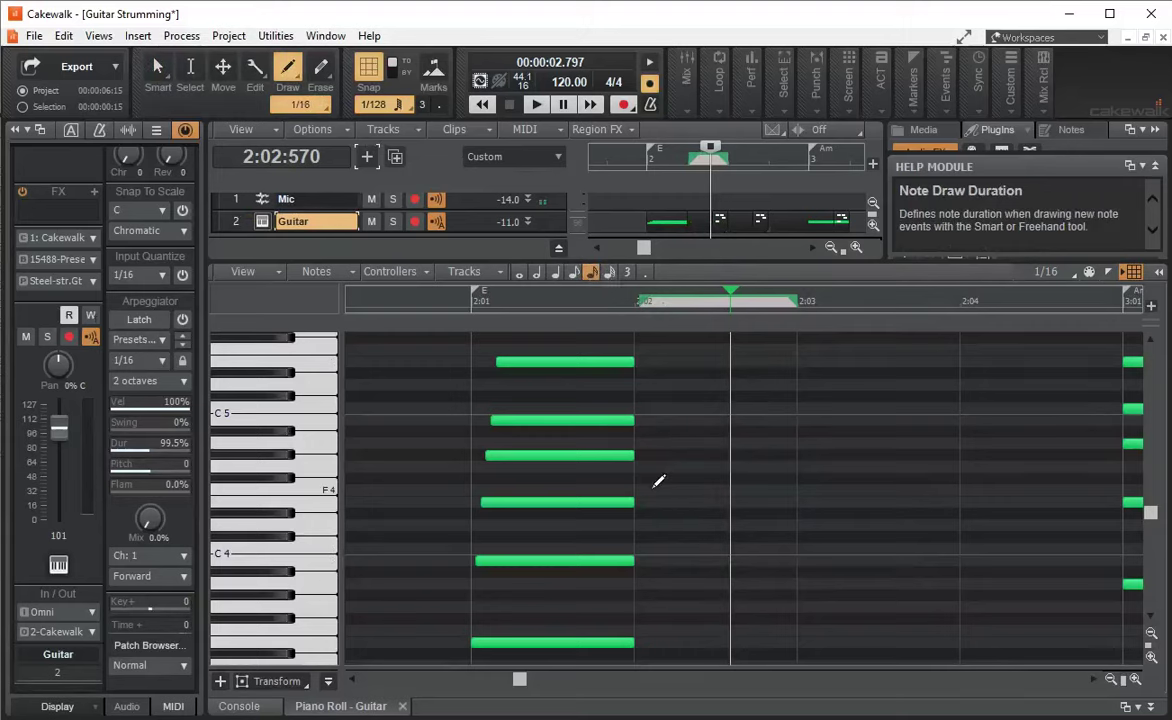
key(Left)
Step: Draw a six-note eighth-note E chord on the off-beat after beat 2, ending at 2:03
click(722, 641)
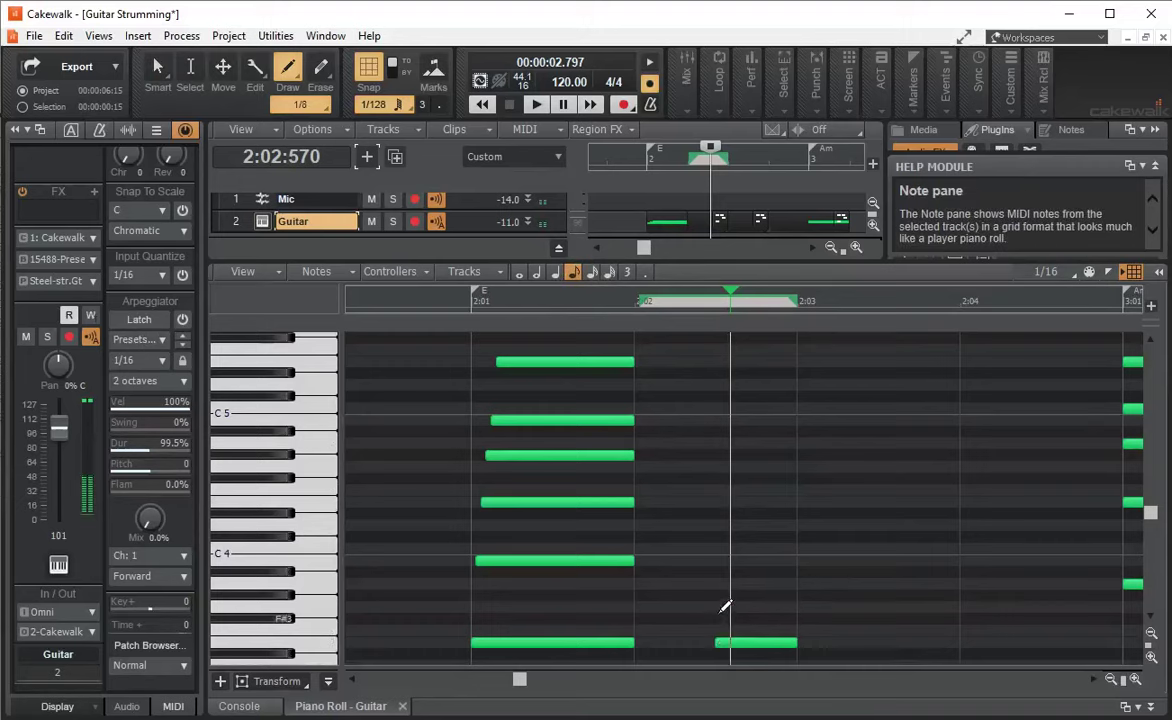
click(718, 560)
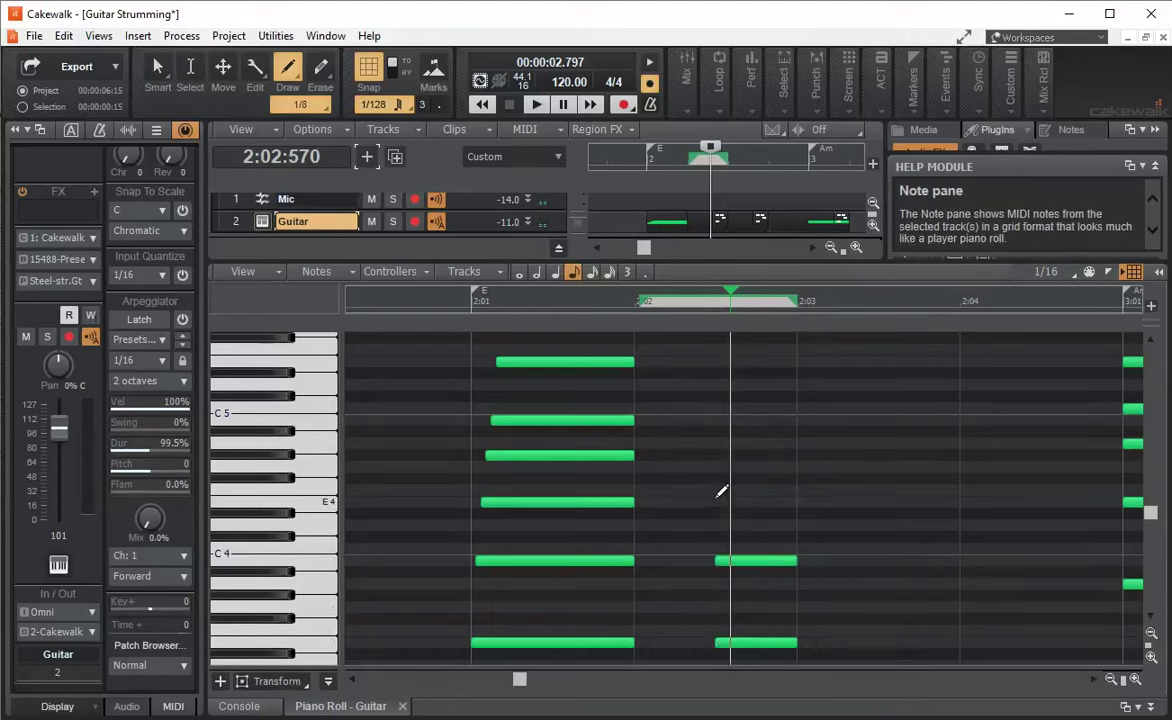
click(720, 502)
click(722, 455)
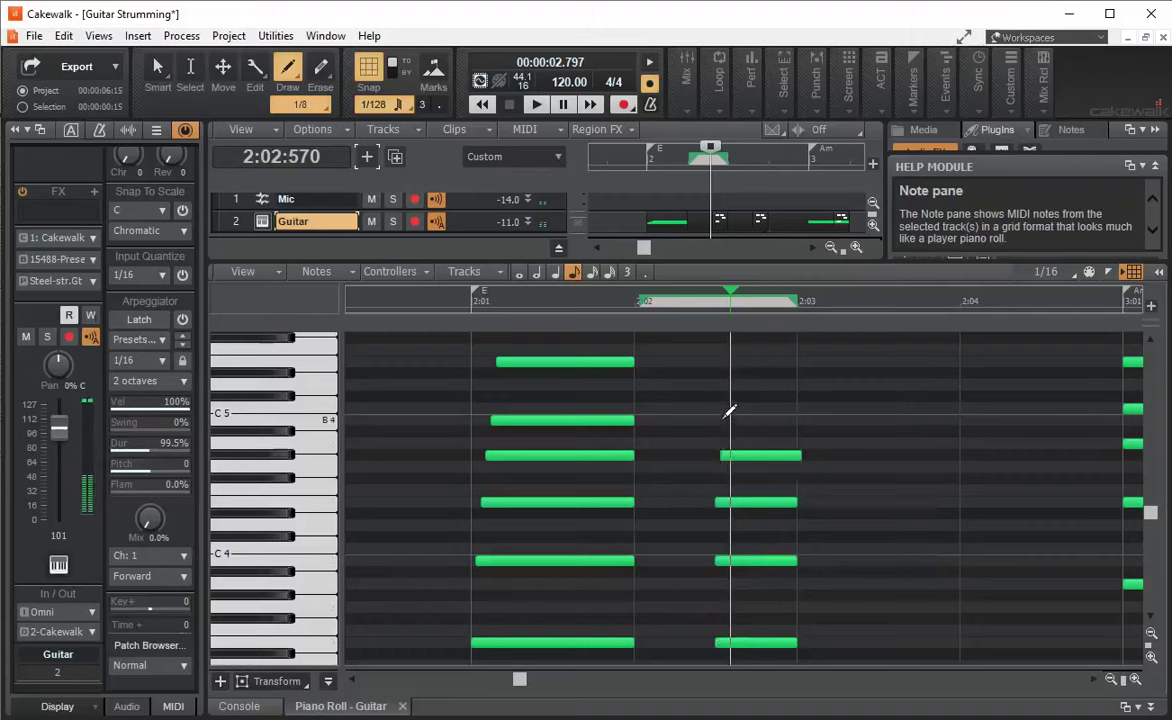
click(722, 420)
click(728, 360)
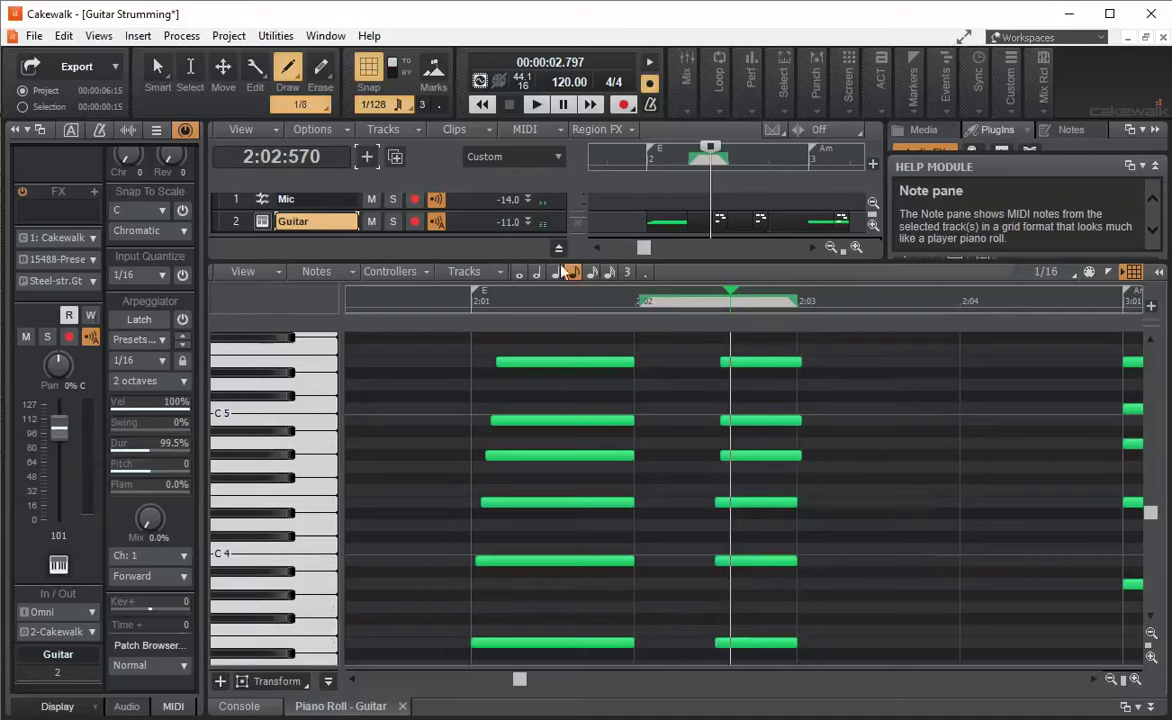
key(F5)
click(742, 642)
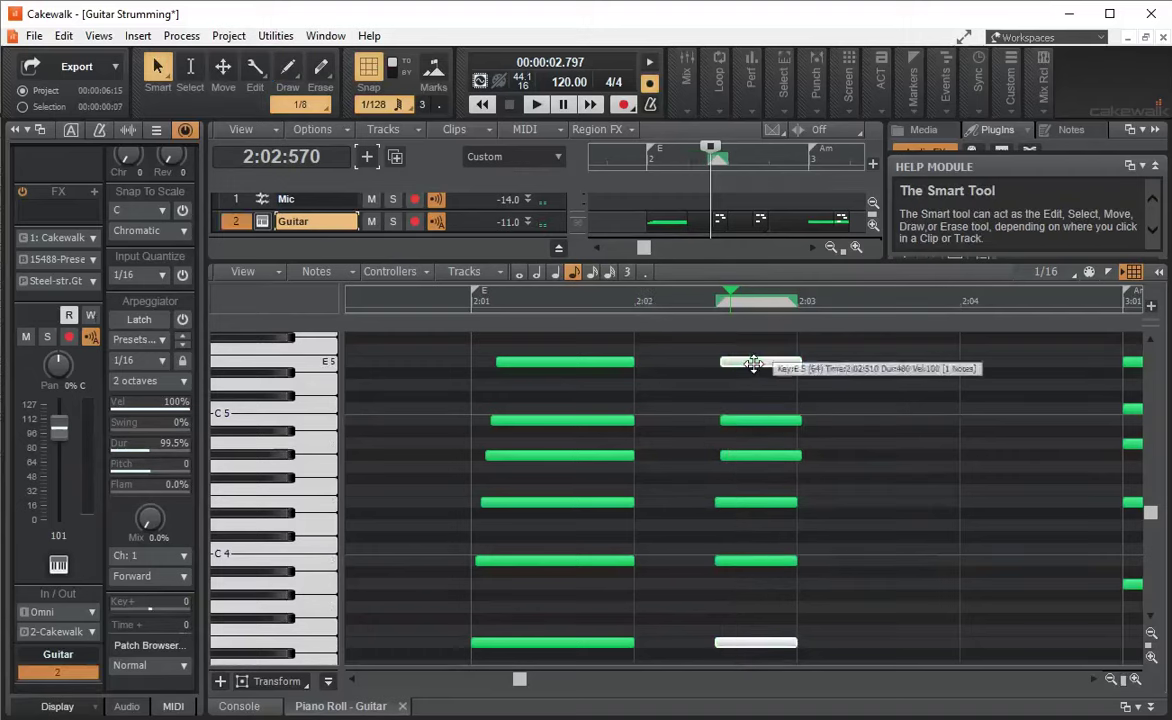
Step: Move the second chord to 2:02 and paste eighth-note copies through the end of beat 4
drag(753, 364, 766, 460)
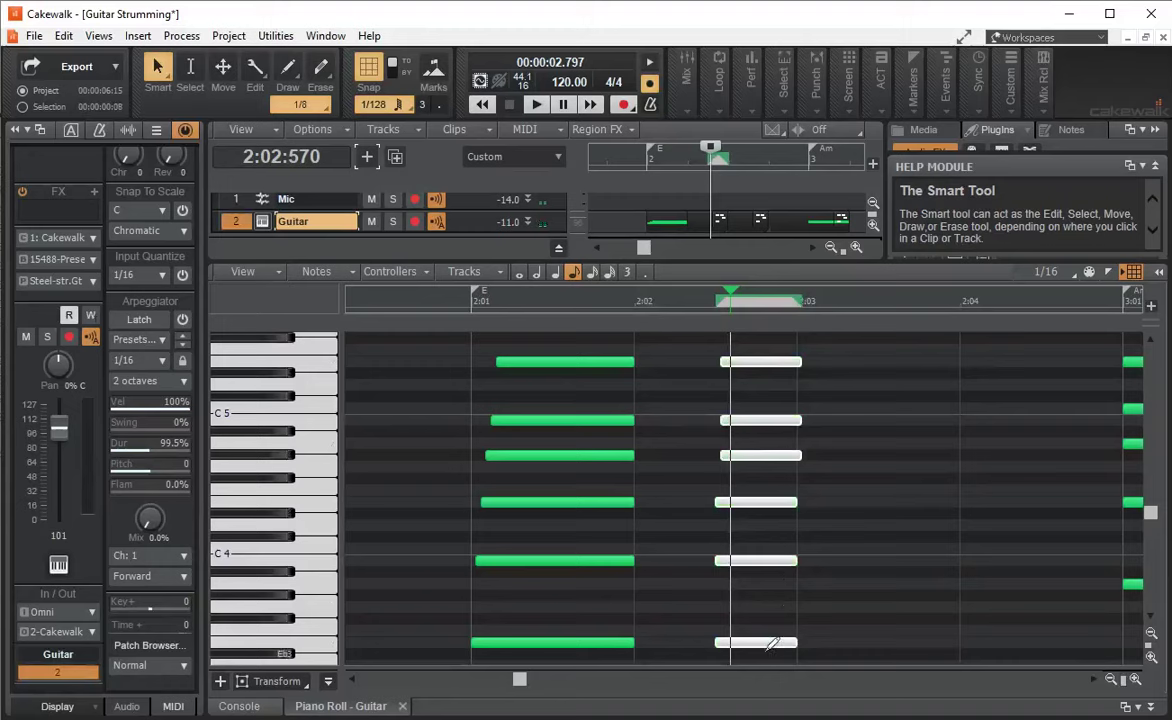
drag(753, 643, 679, 642)
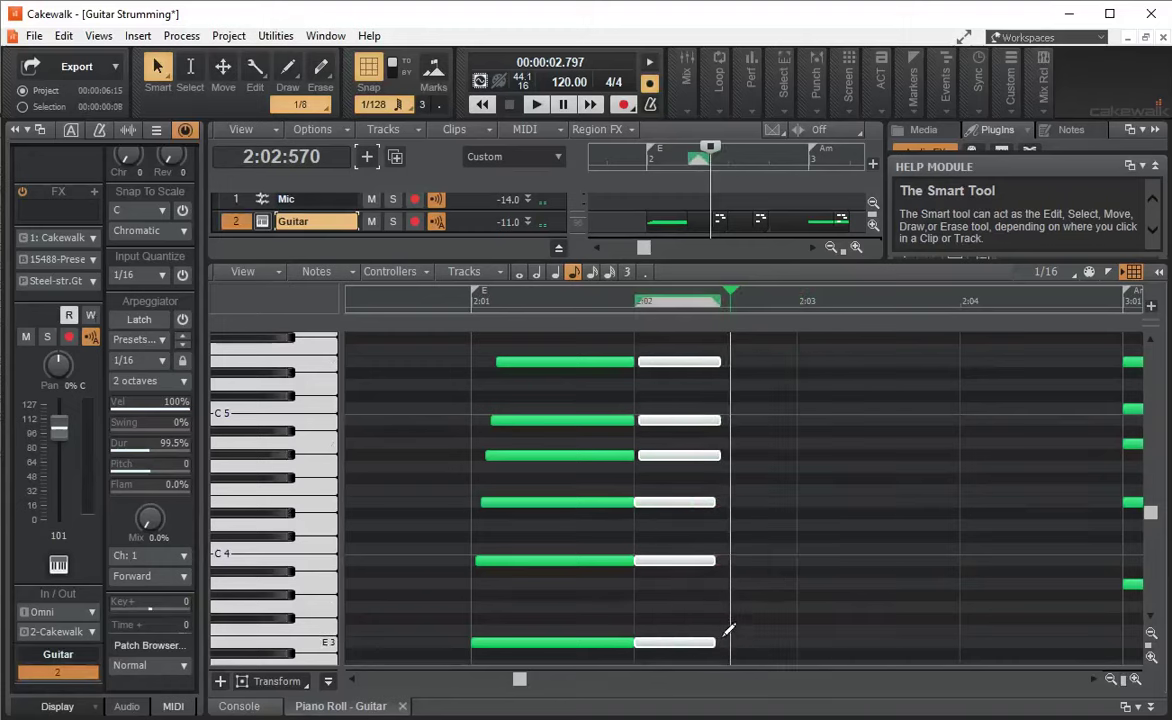
click(727, 624)
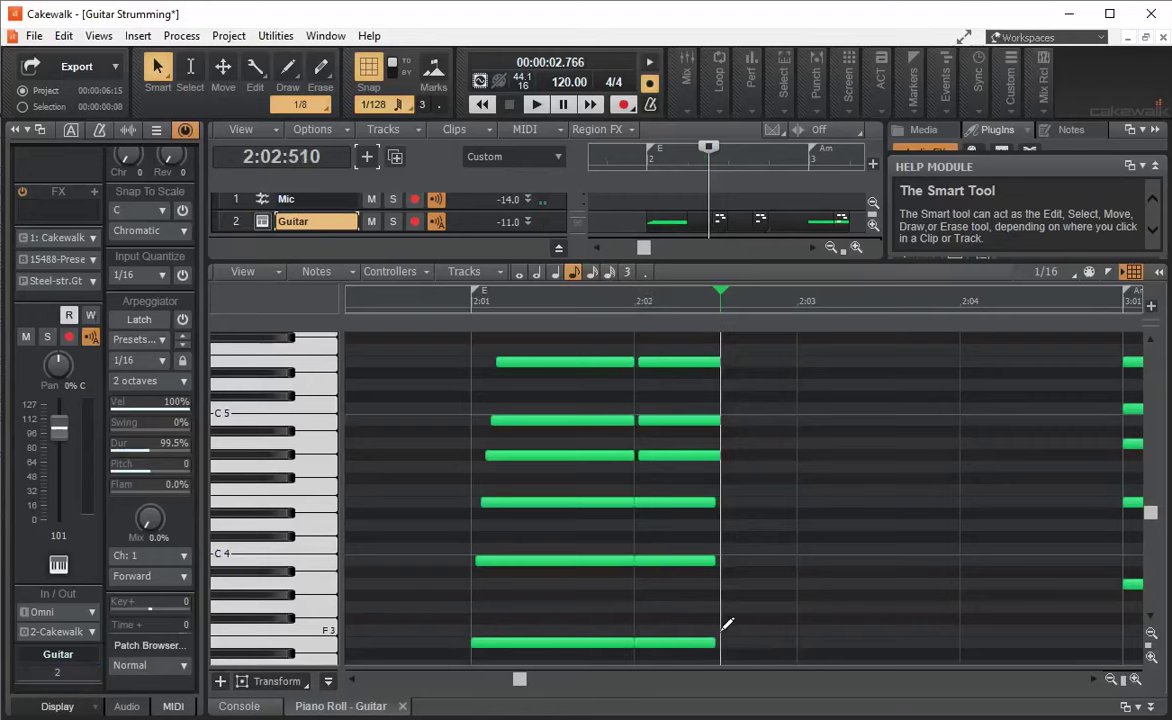
key(ctrl+v)
click(798, 615)
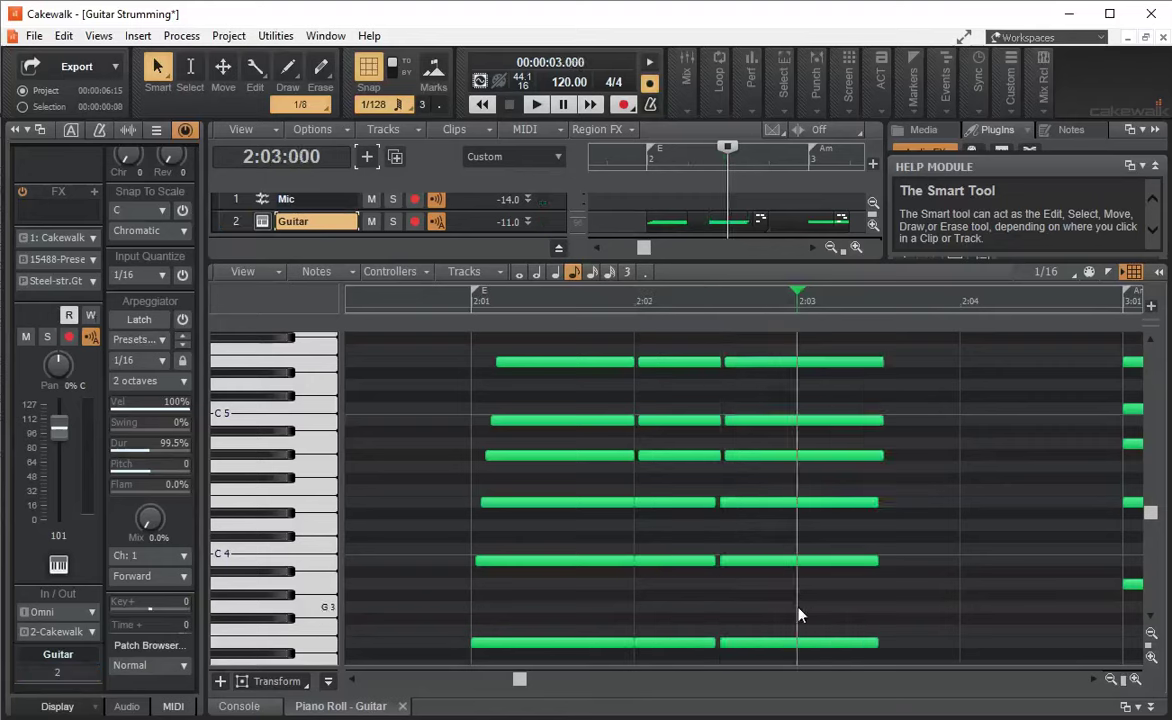
click(881, 619)
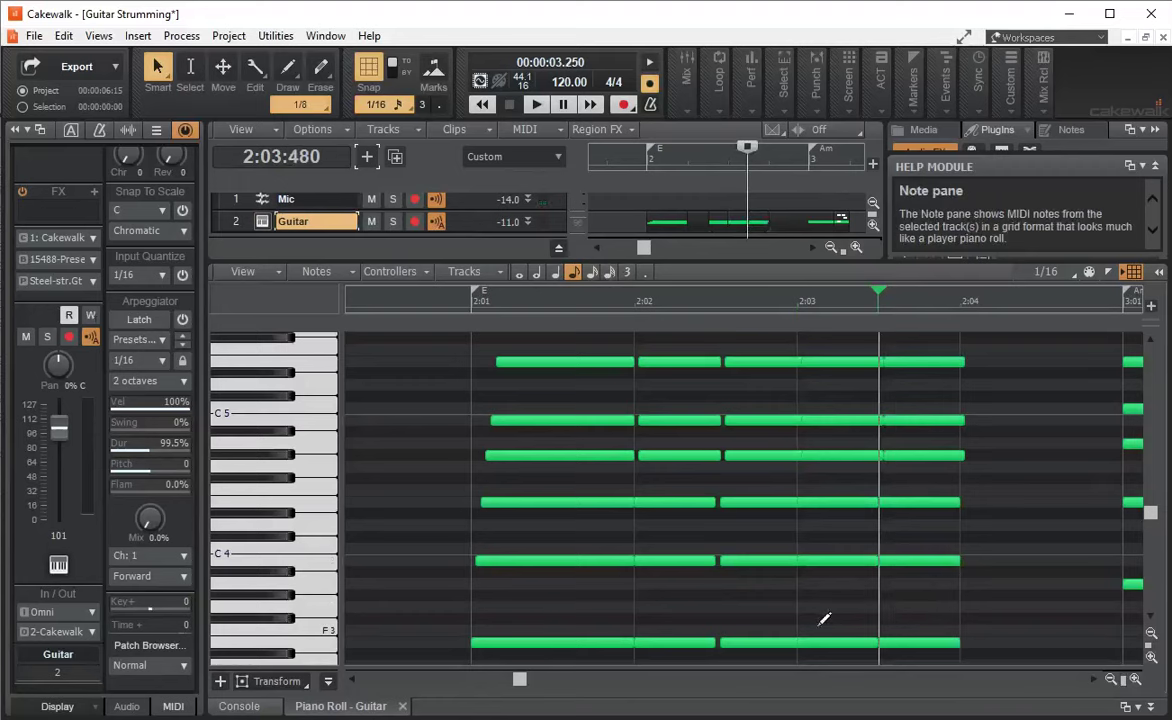
click(676, 361)
Step: Play back measure 2, then select the repeated chords from 2:02 to 2:04
click(471, 298)
click(538, 106)
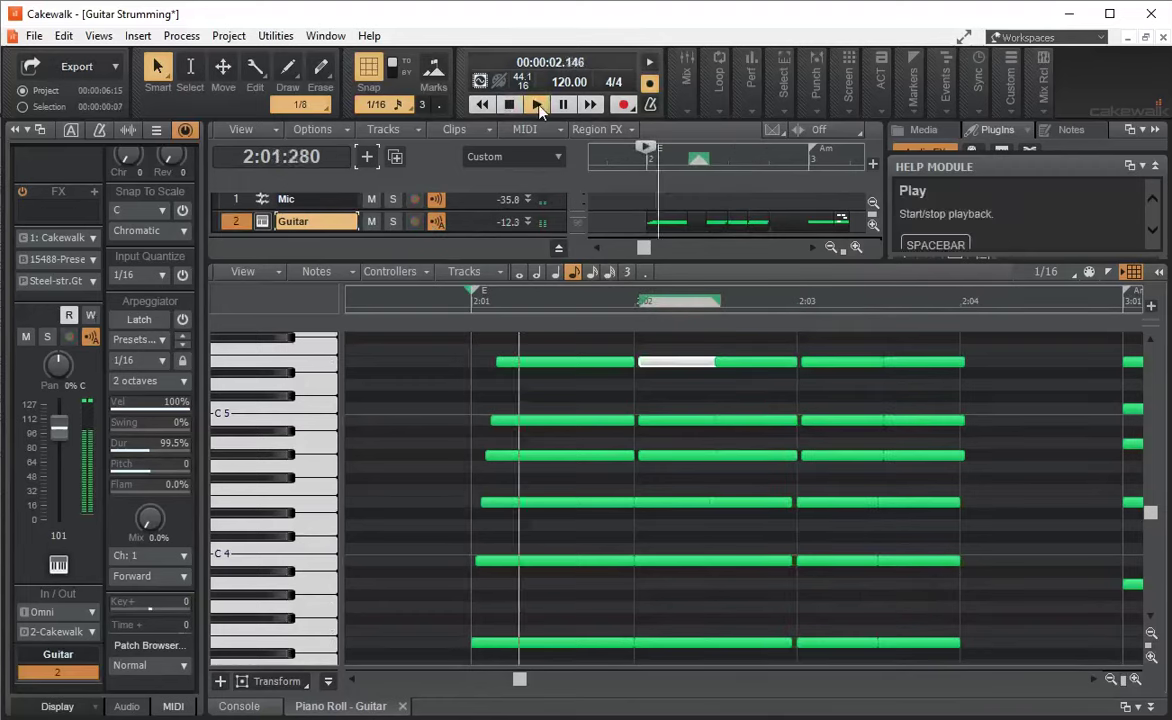
click(509, 105)
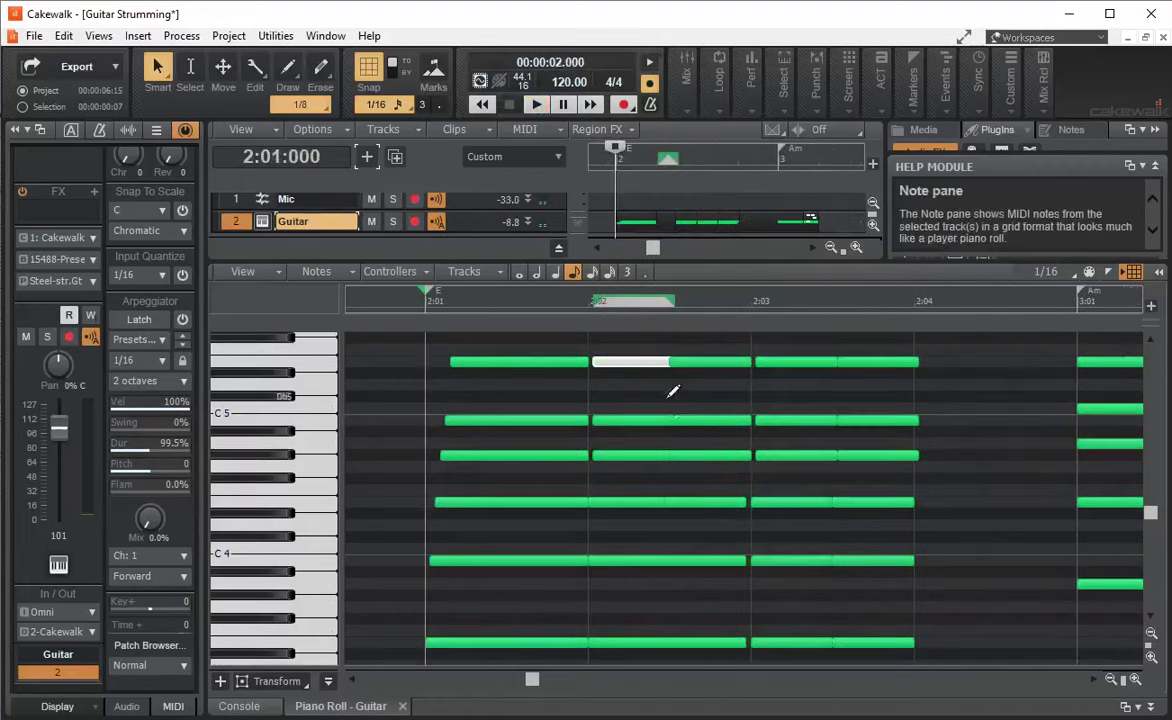
click(619, 644)
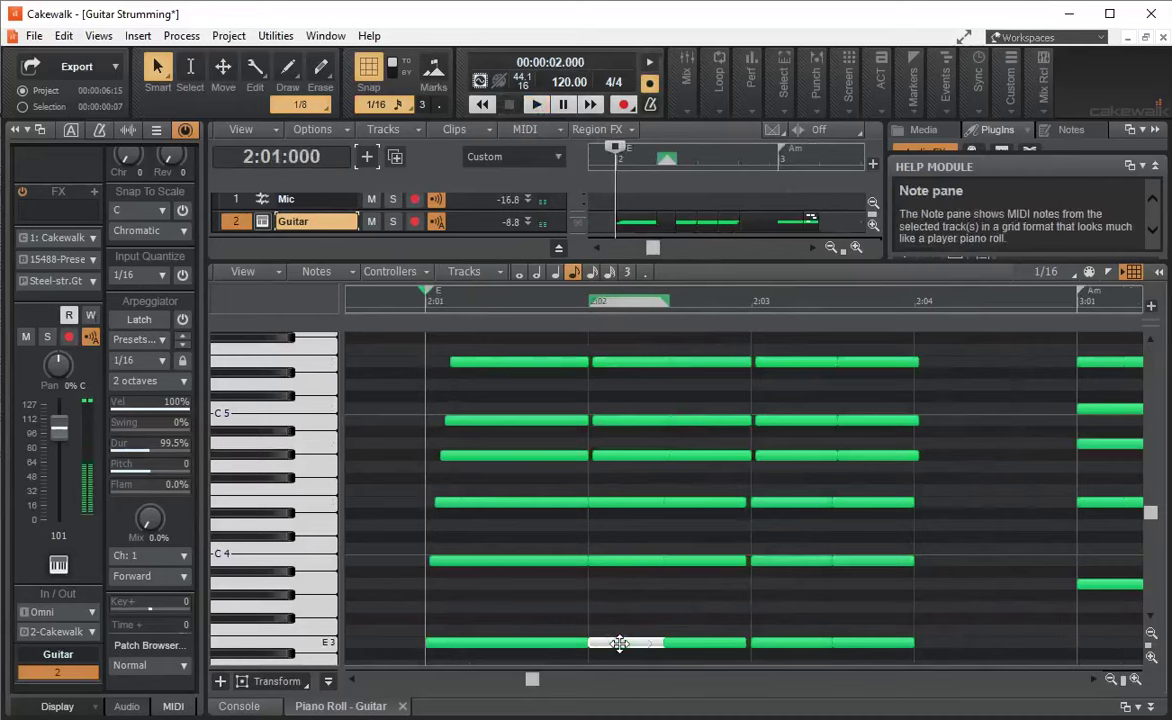
shift+click(866, 645)
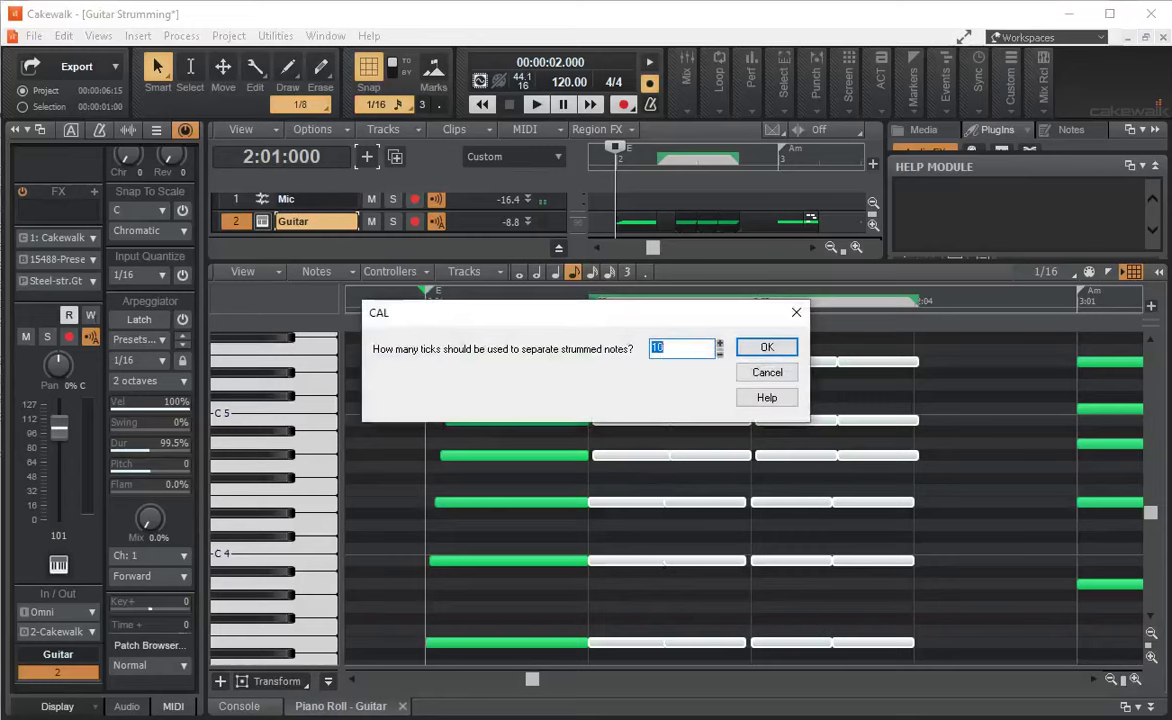
Step: Strum the E chords 30 ticks apart in alternating direction (2), then play them back
click(766, 347)
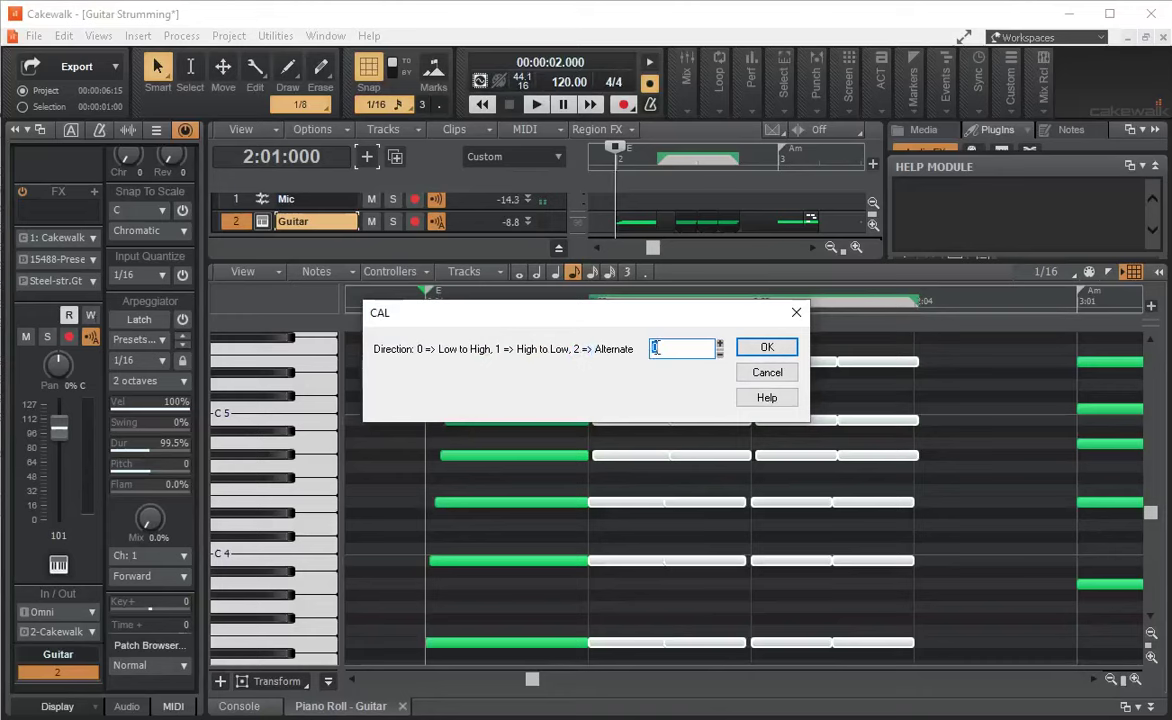
text(2)
click(766, 347)
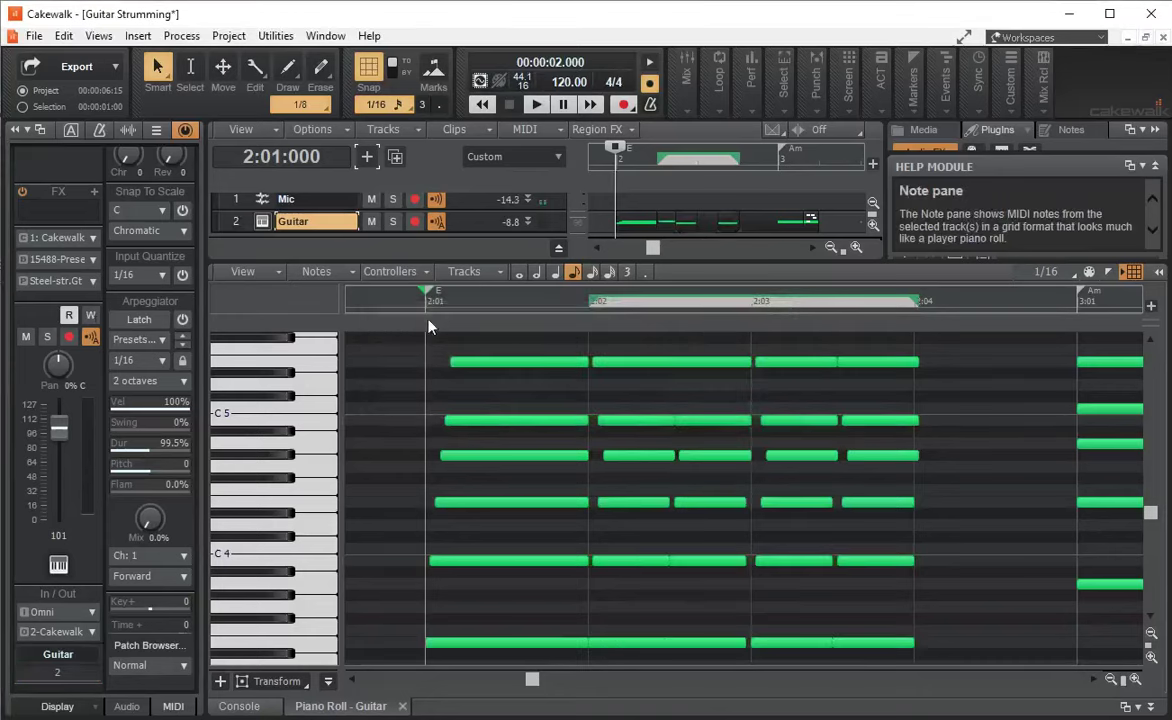
click(537, 105)
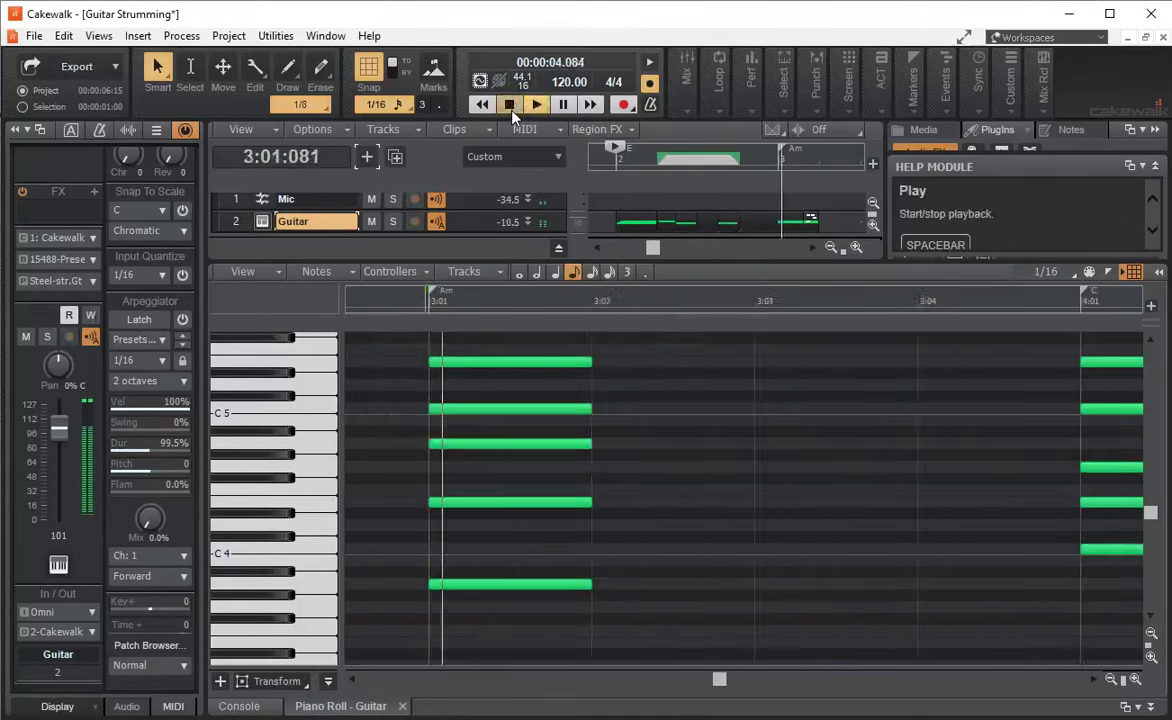
click(509, 105)
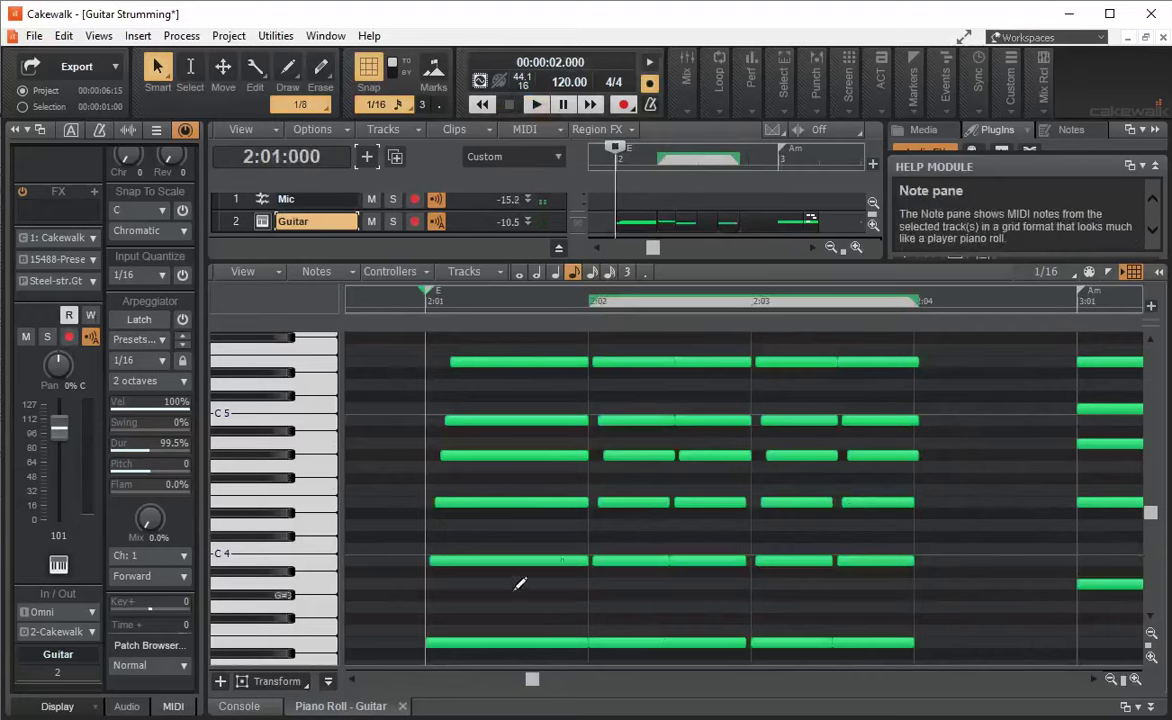
Step: Paste copies of measure 3's A minor chord at beats 3:02 and 3:03
drag(531, 680, 728, 680)
scroll(682, 541, up, 3)
scroll(681, 537, down, 2)
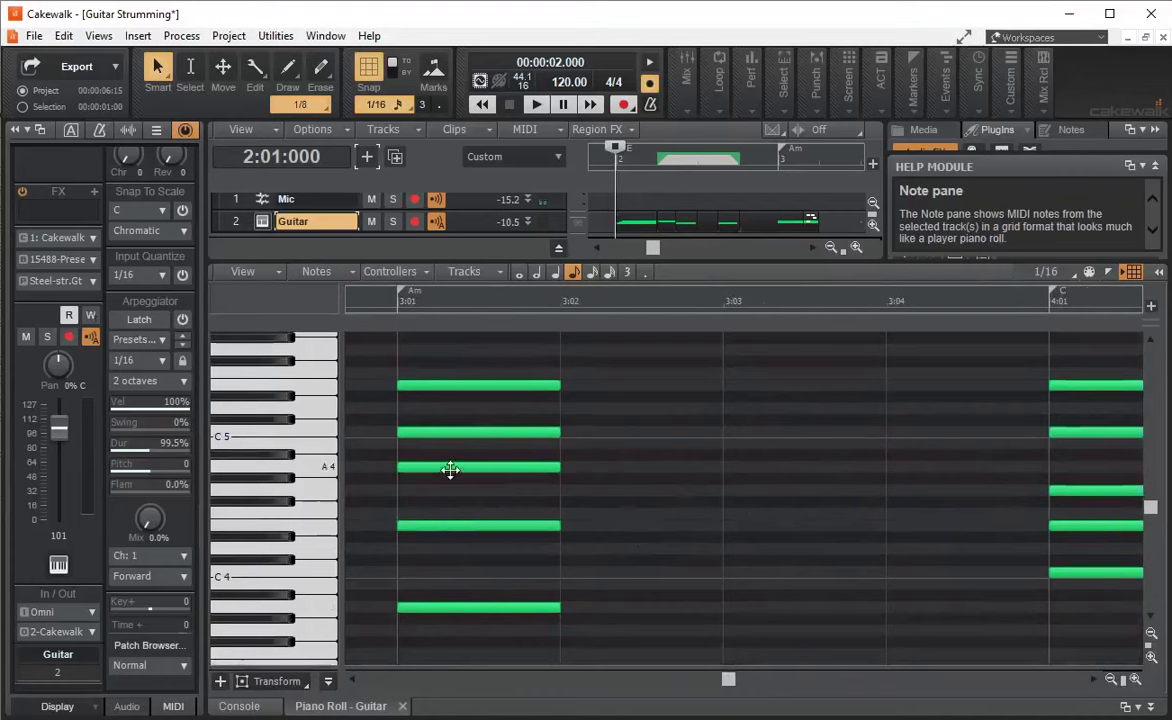
click(463, 385)
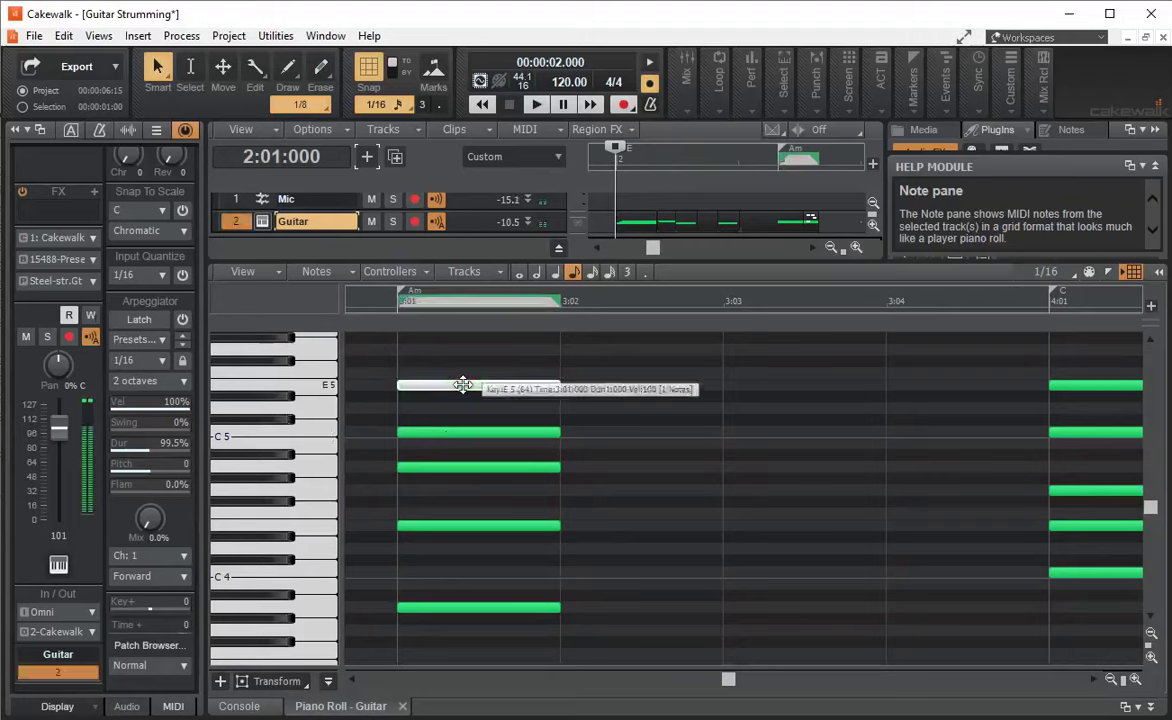
shift+click(467, 610)
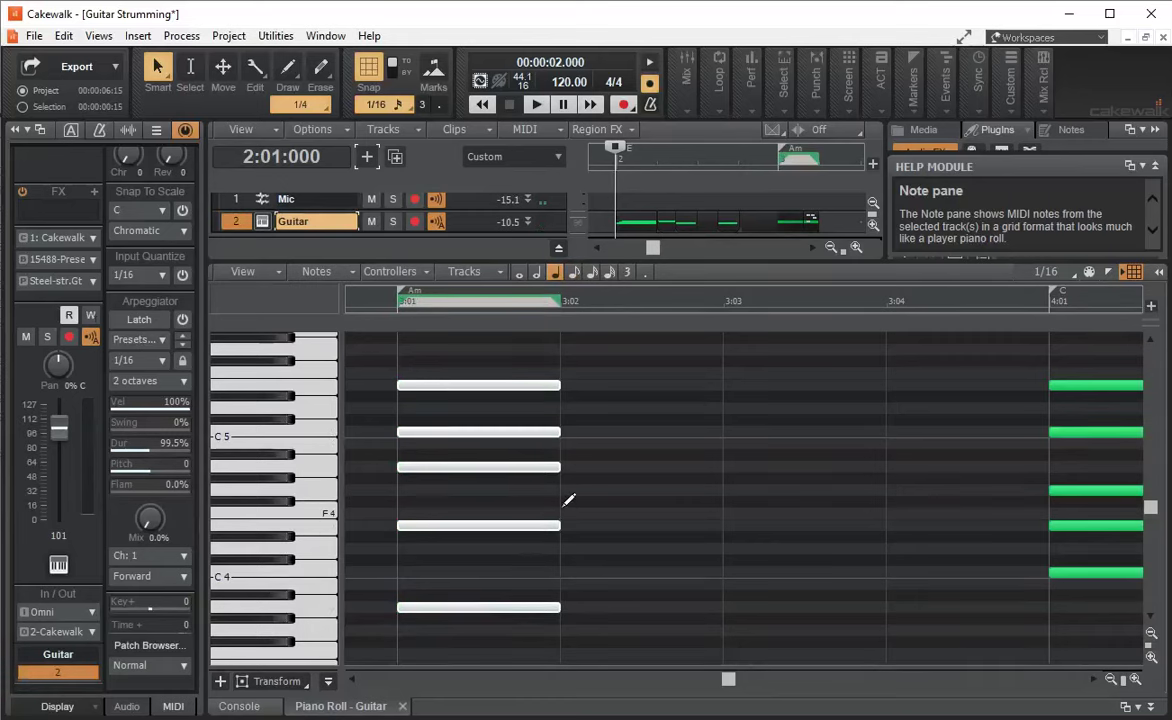
click(567, 500)
key(ctrl+v)
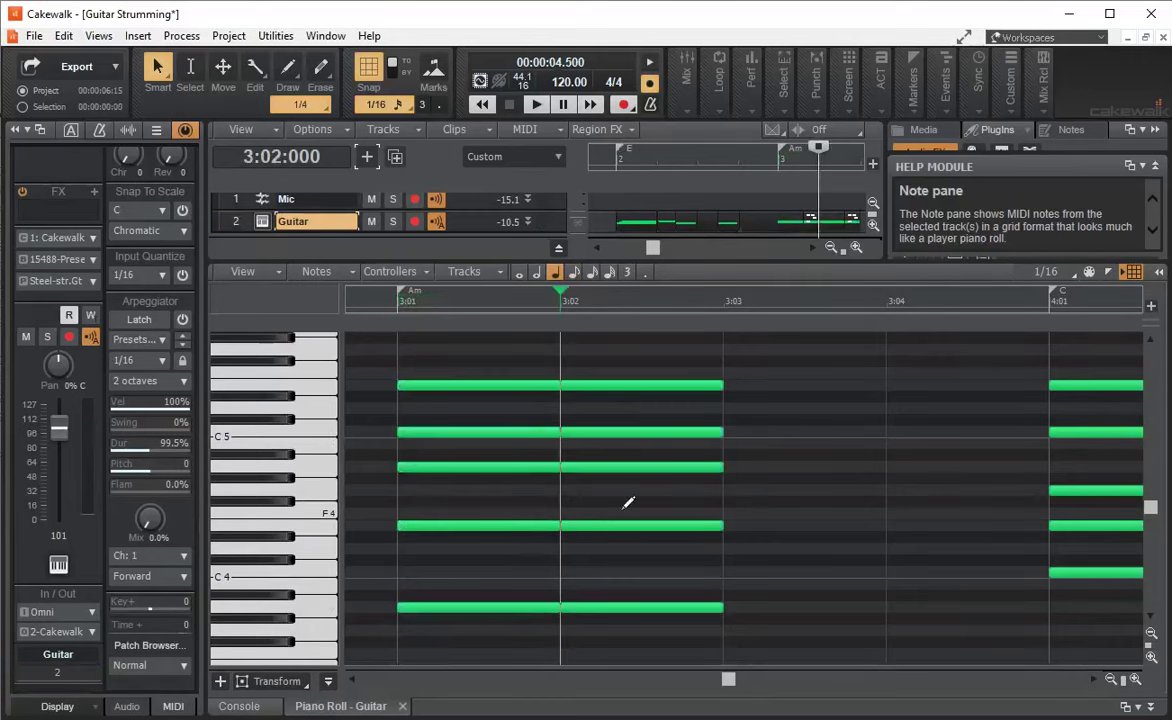
click(729, 497)
key(ctrl+v)
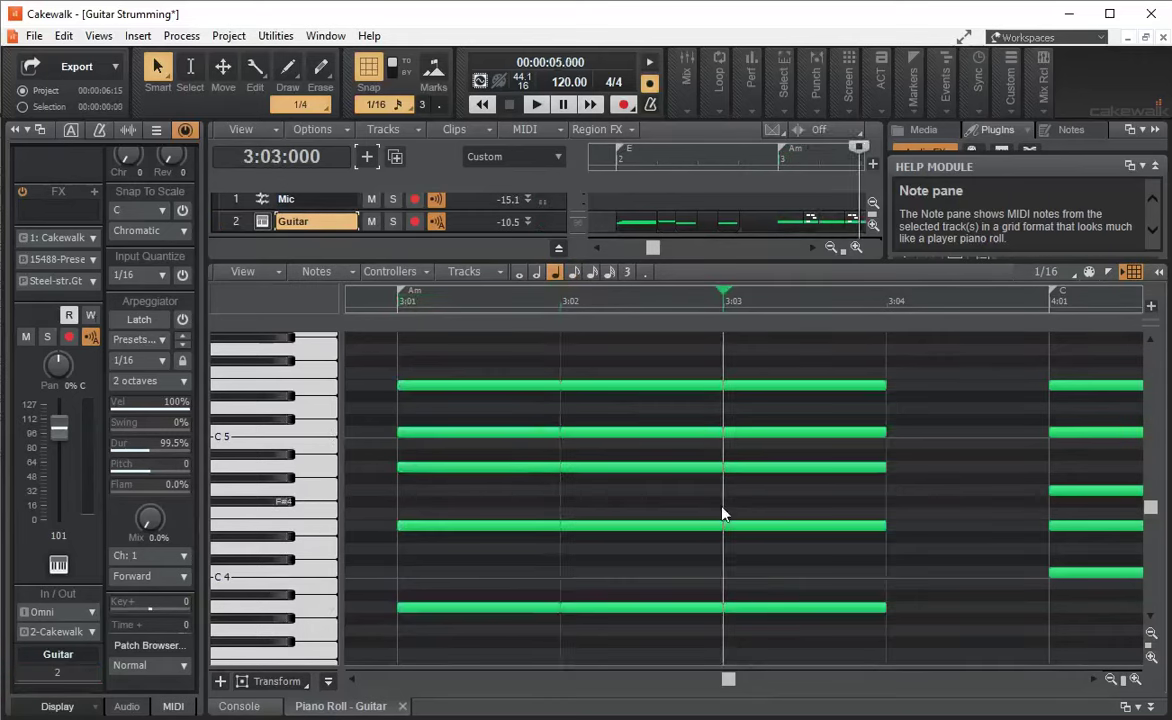
Step: Trim the five notes of the 3:03 Am copy to start halfway through beat 3
click(790, 609)
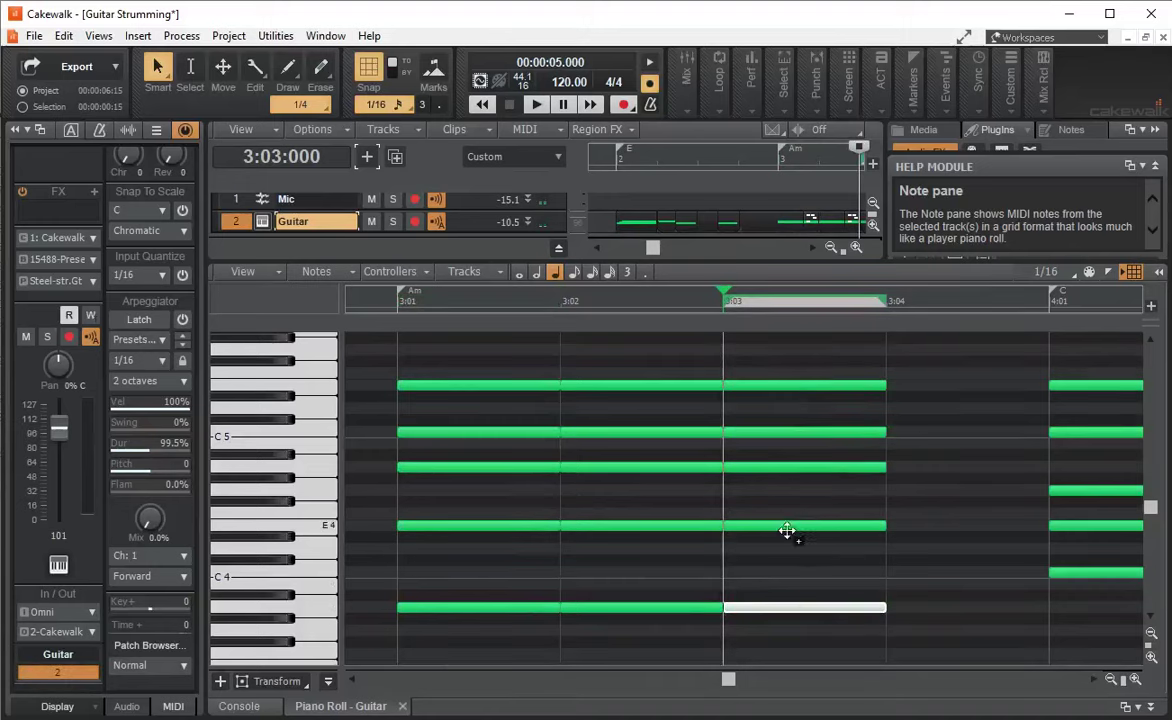
ctrl+click(785, 525)
ctrl+click(790, 467)
ctrl+click(793, 432)
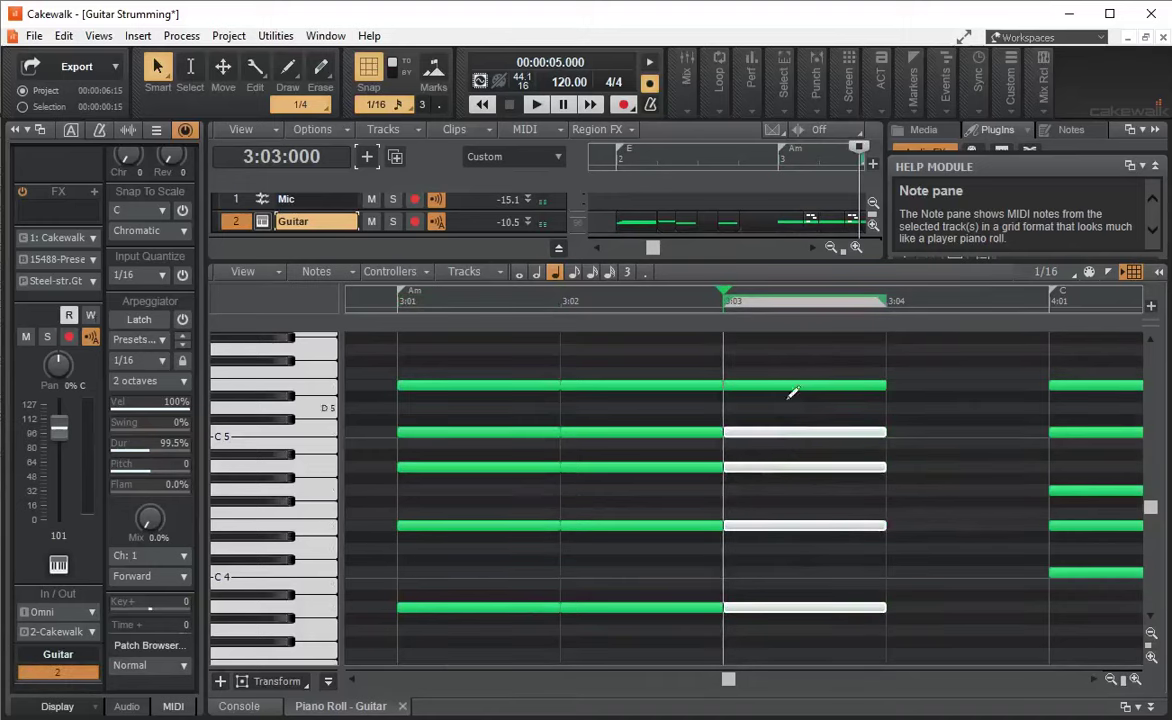
ctrl+click(786, 386)
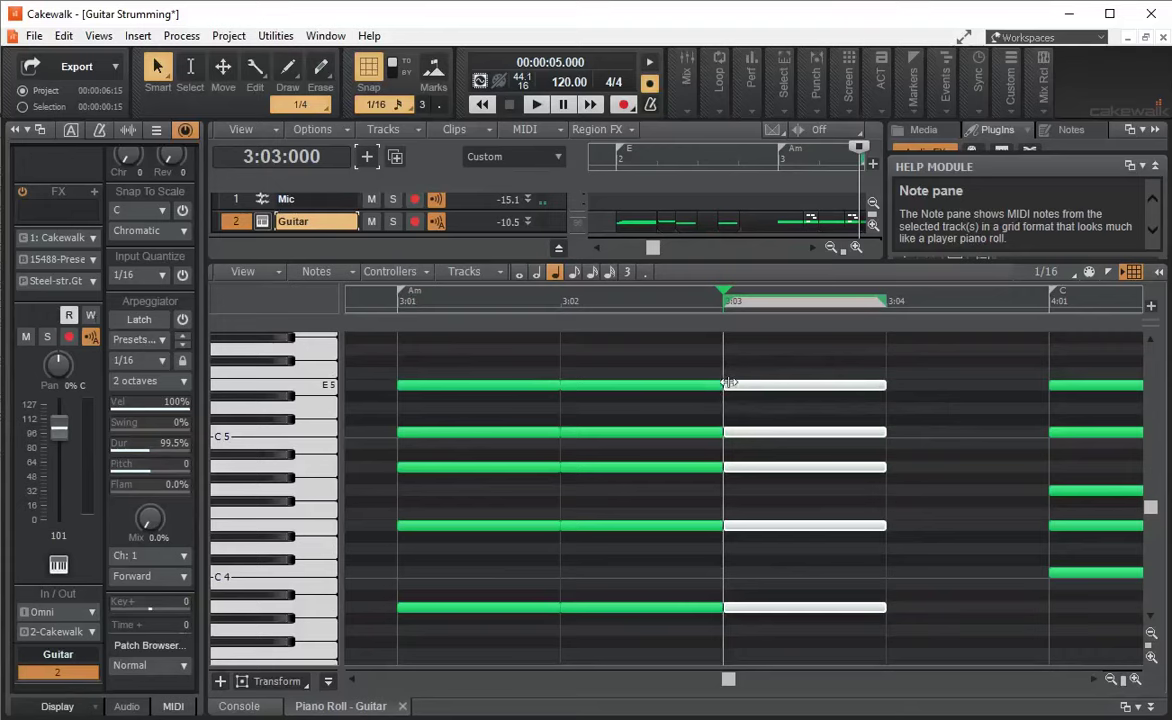
drag(729, 383, 806, 386)
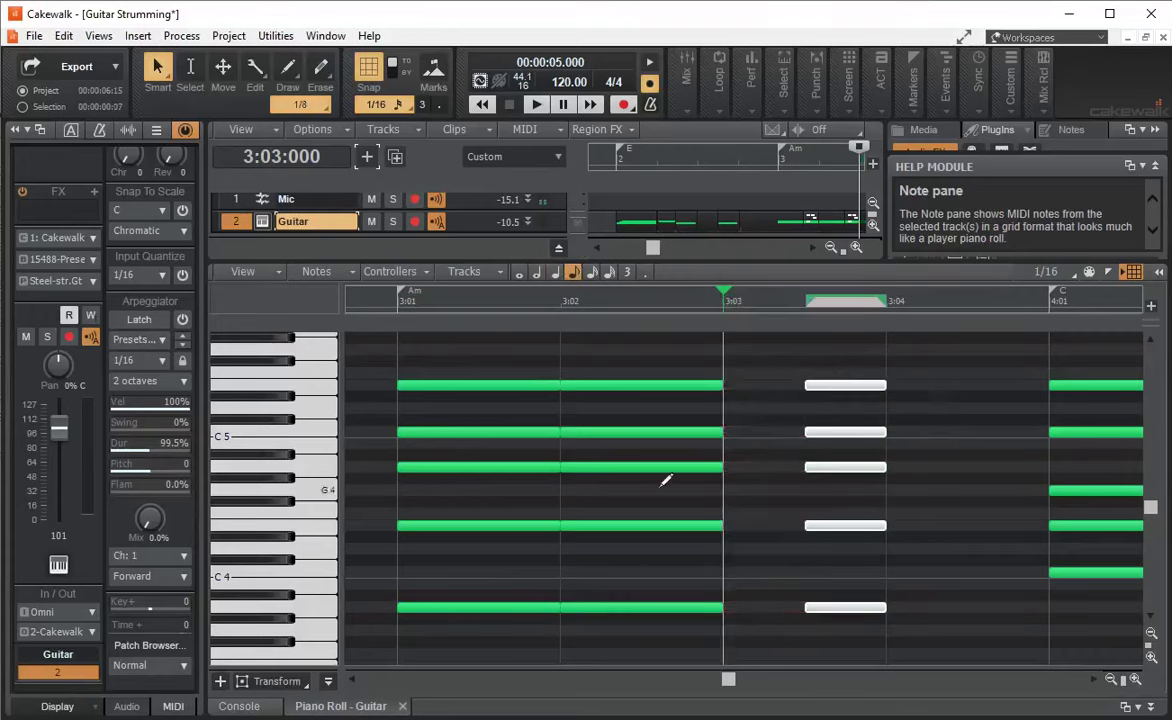
Step: Strum measure 3's Am chords low to high with 50 ticks between notes
shift+click(440, 611)
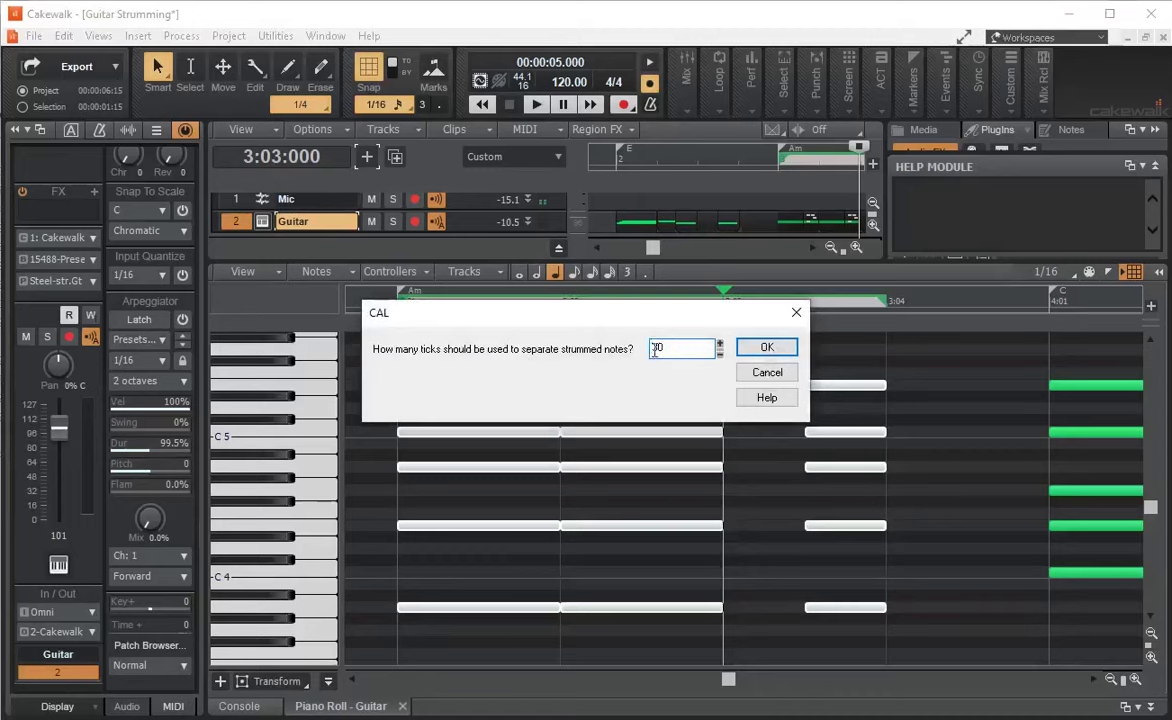
double_click(655, 348)
text(50)
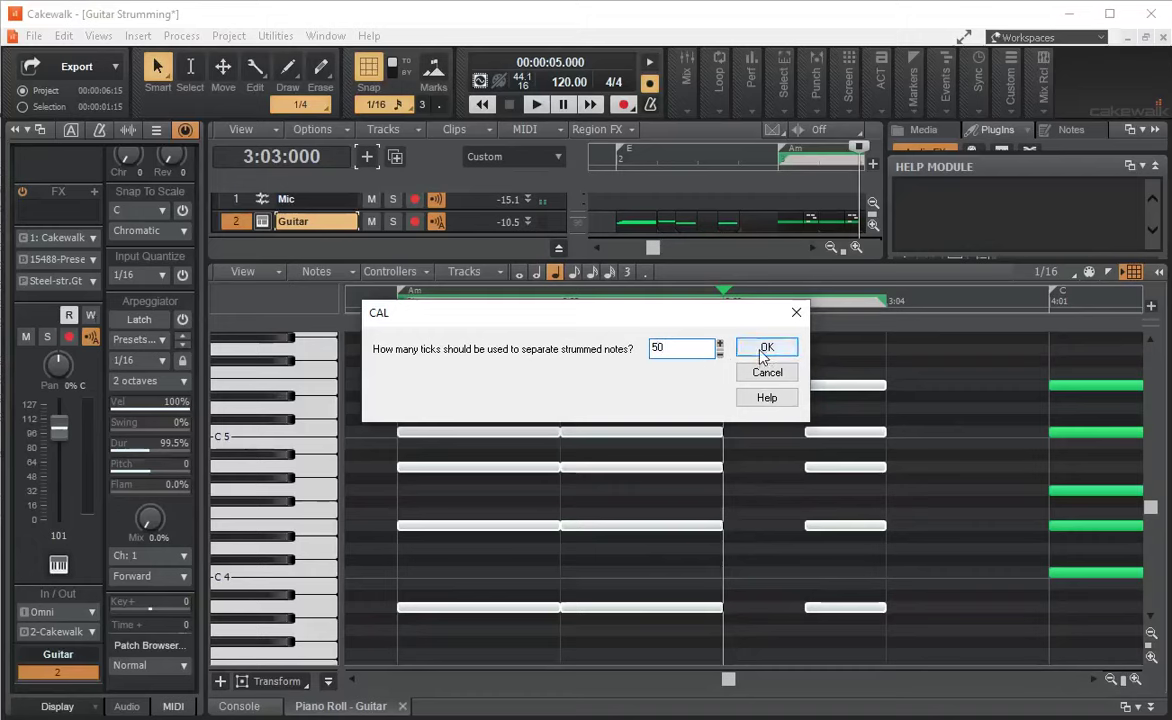
click(764, 349)
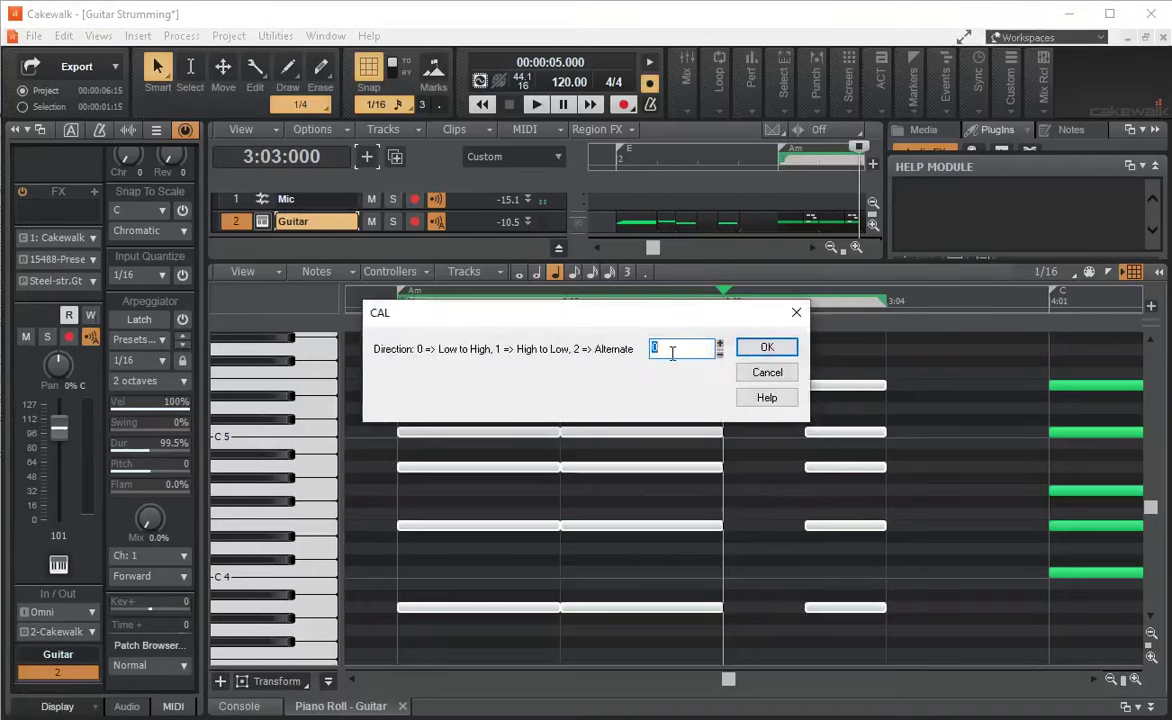
click(762, 347)
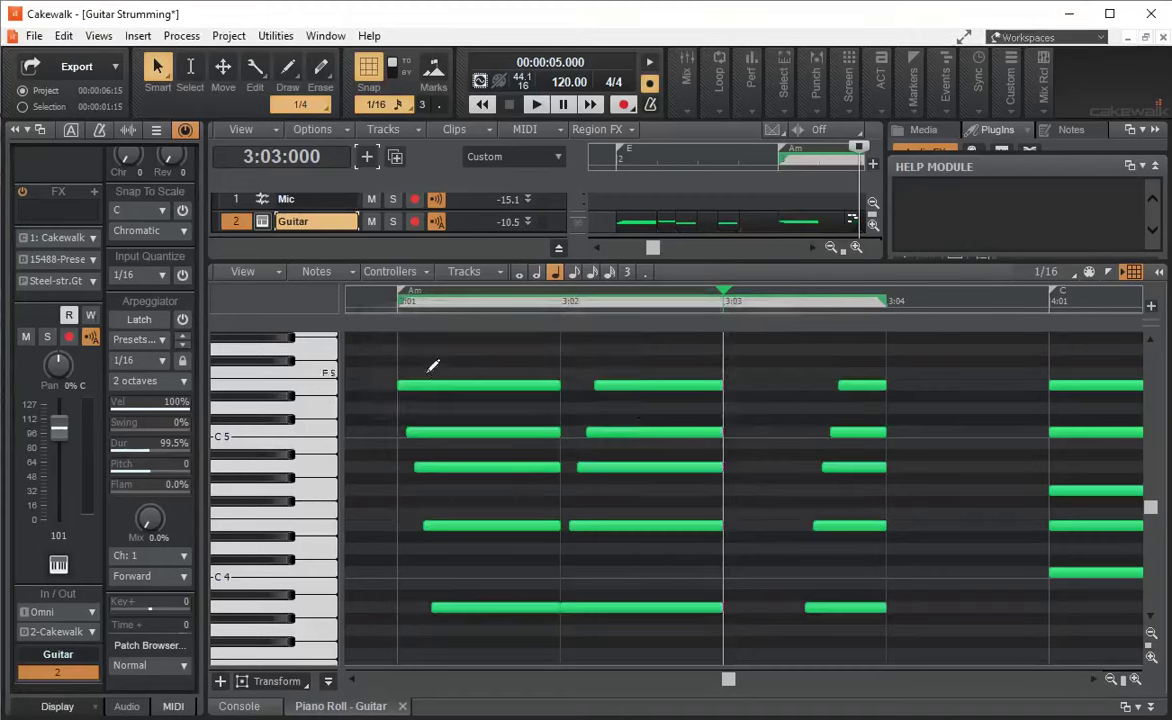
Step: Play the strummed chords from just before the Am chord, then again from 1:04
click(374, 312)
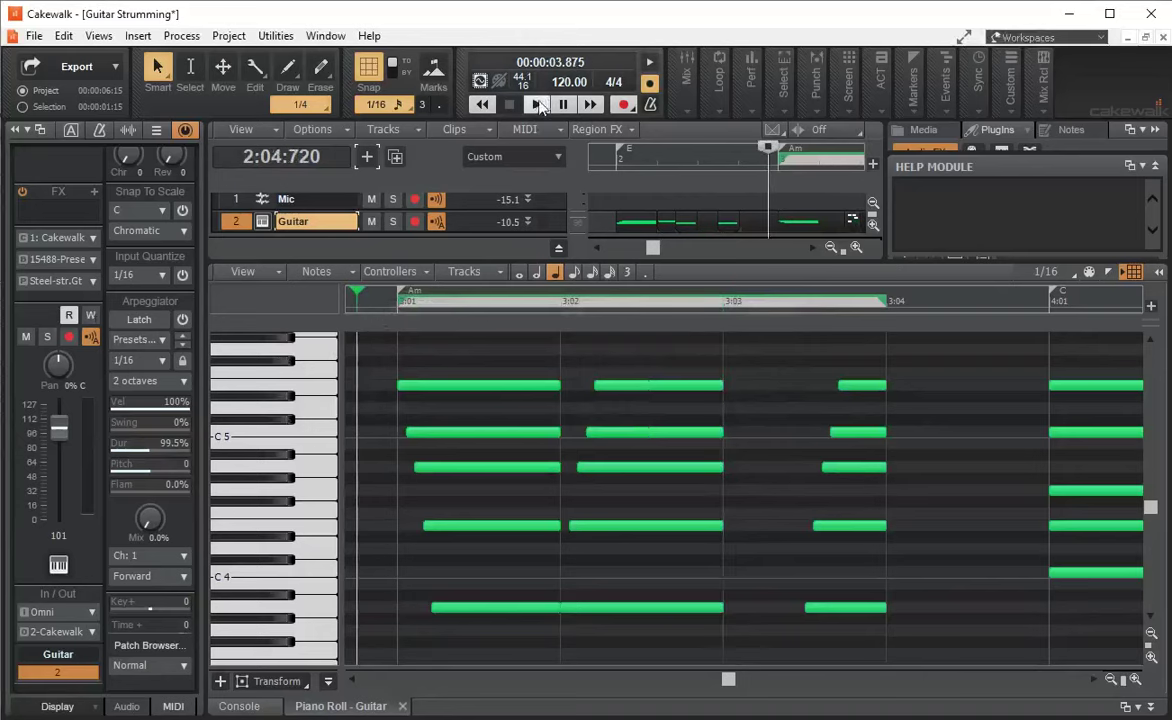
click(537, 105)
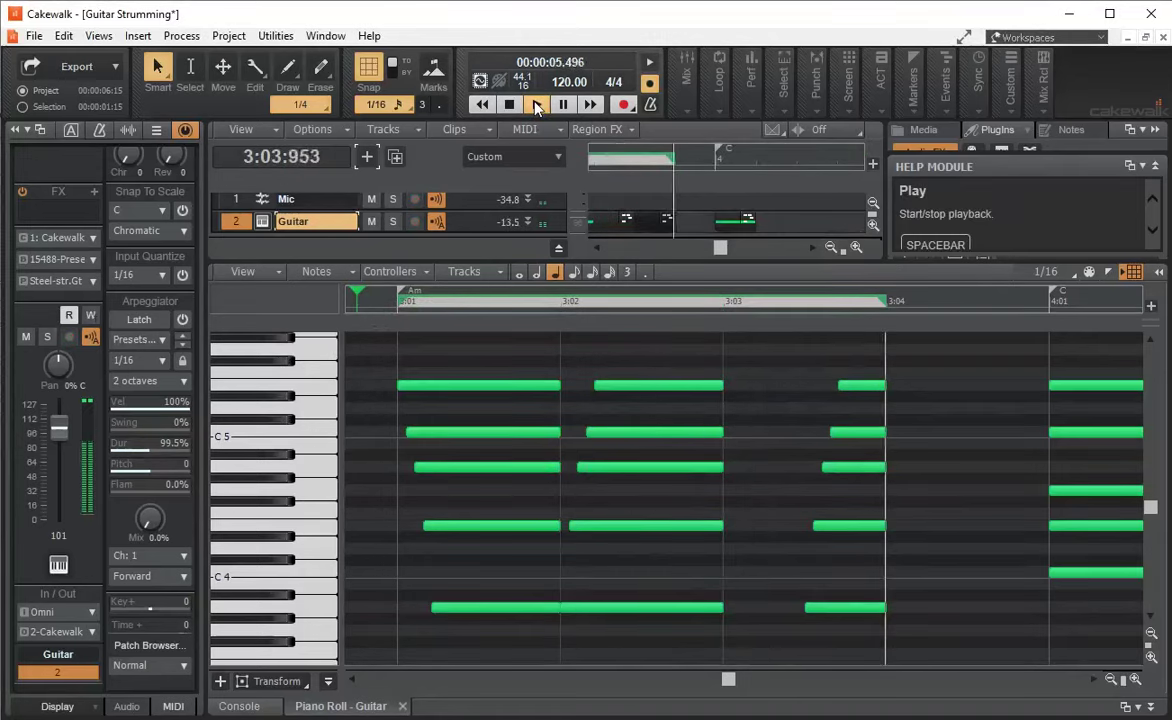
click(509, 104)
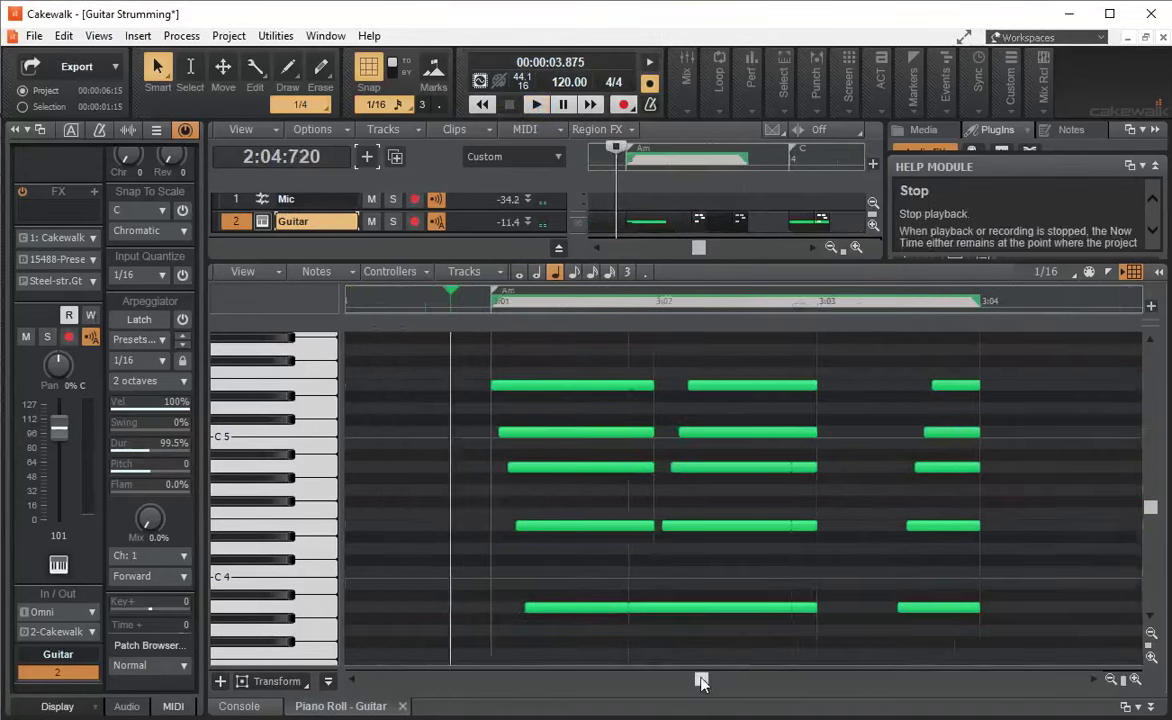
drag(695, 683, 450, 681)
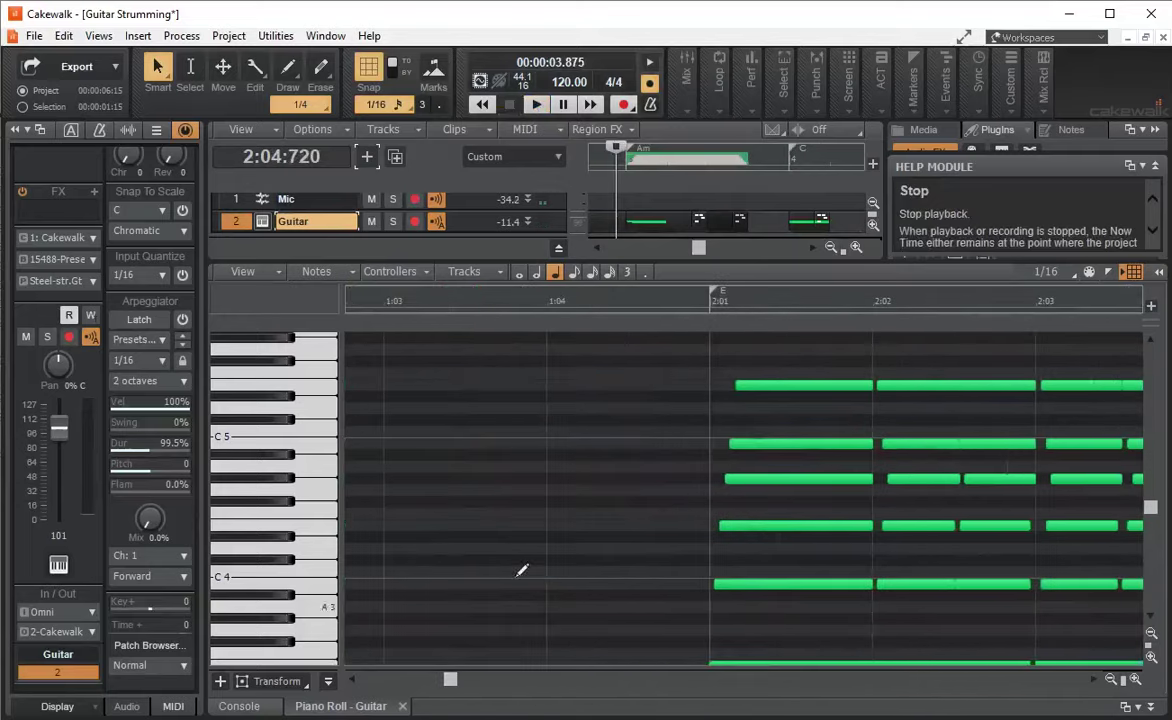
click(553, 302)
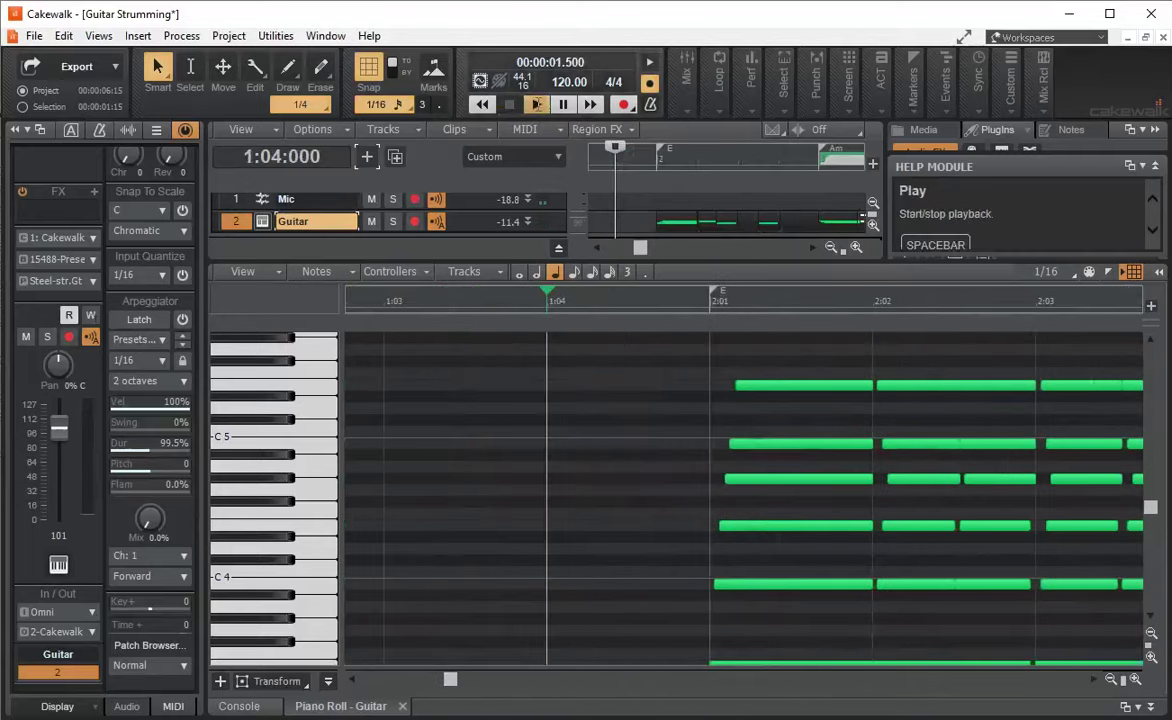
click(537, 105)
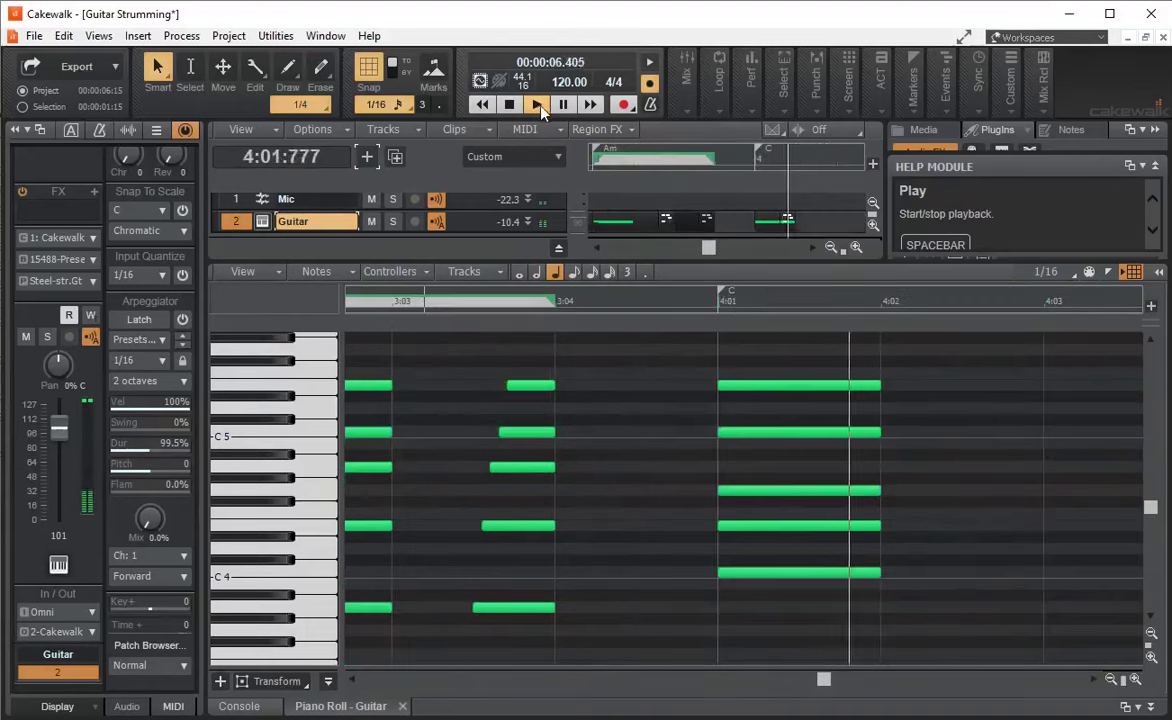
Step: Duplicate measure 4's C chord at 4:02 and trim the copy to start later in the beat
click(509, 104)
drag(485, 683, 891, 683)
click(545, 577)
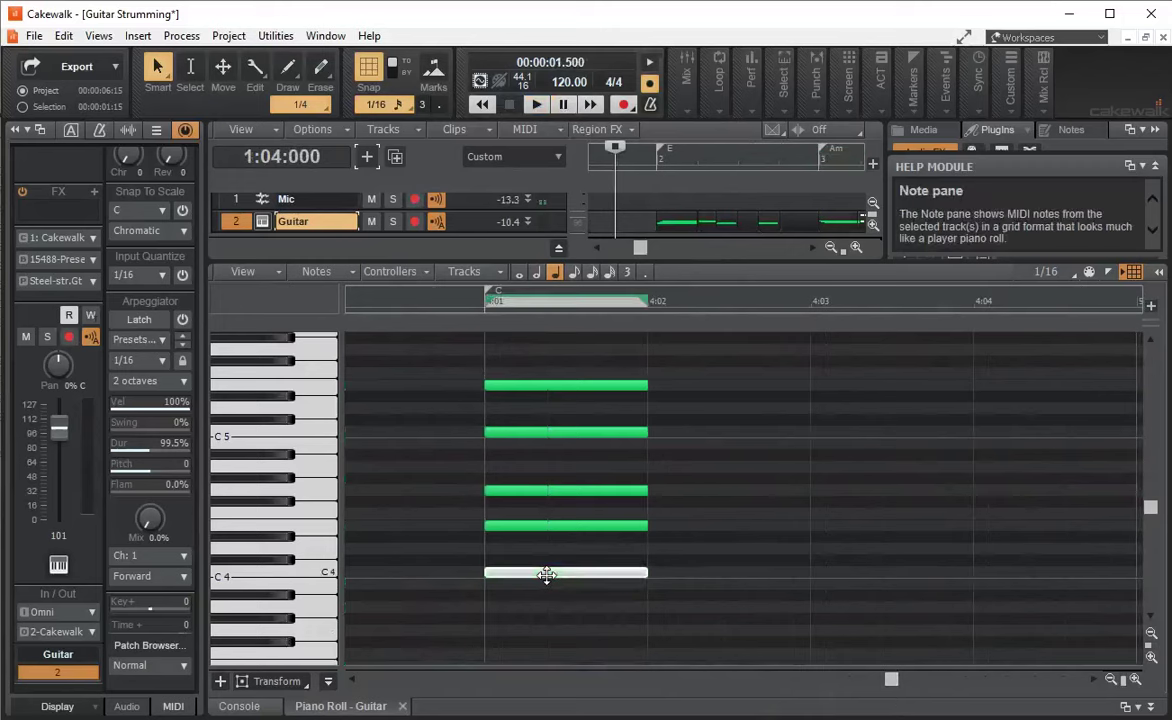
key(ctrl+a)
key(ctrl+d)
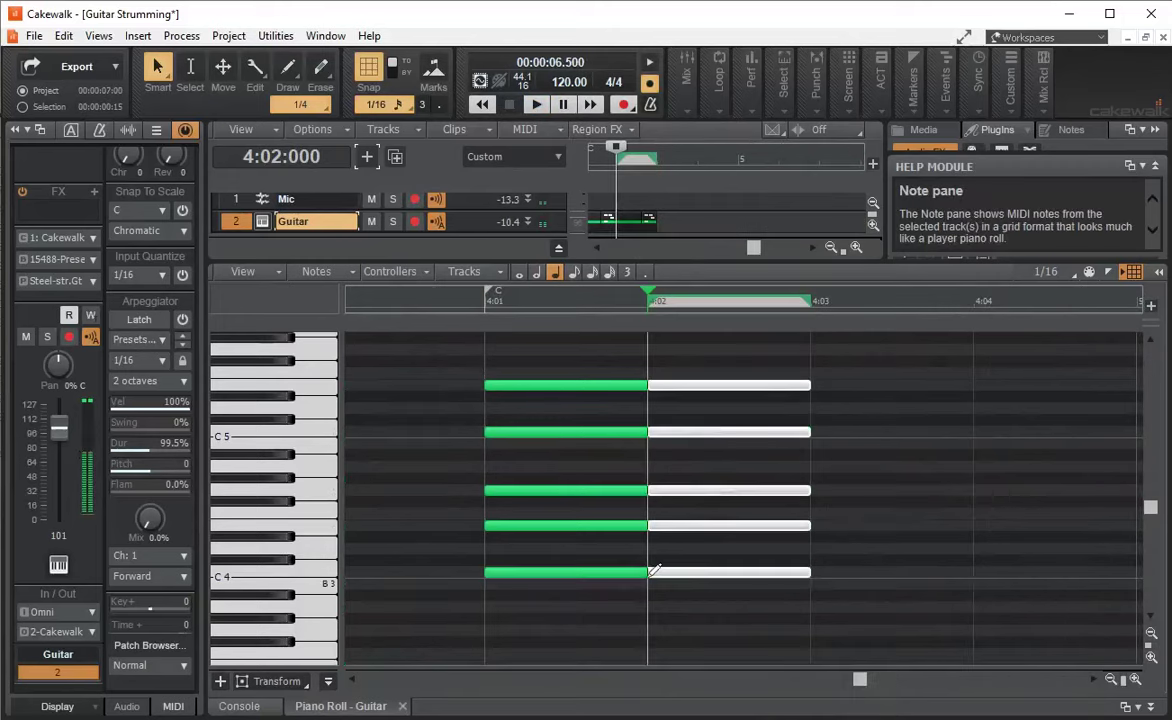
drag(650, 572, 733, 571)
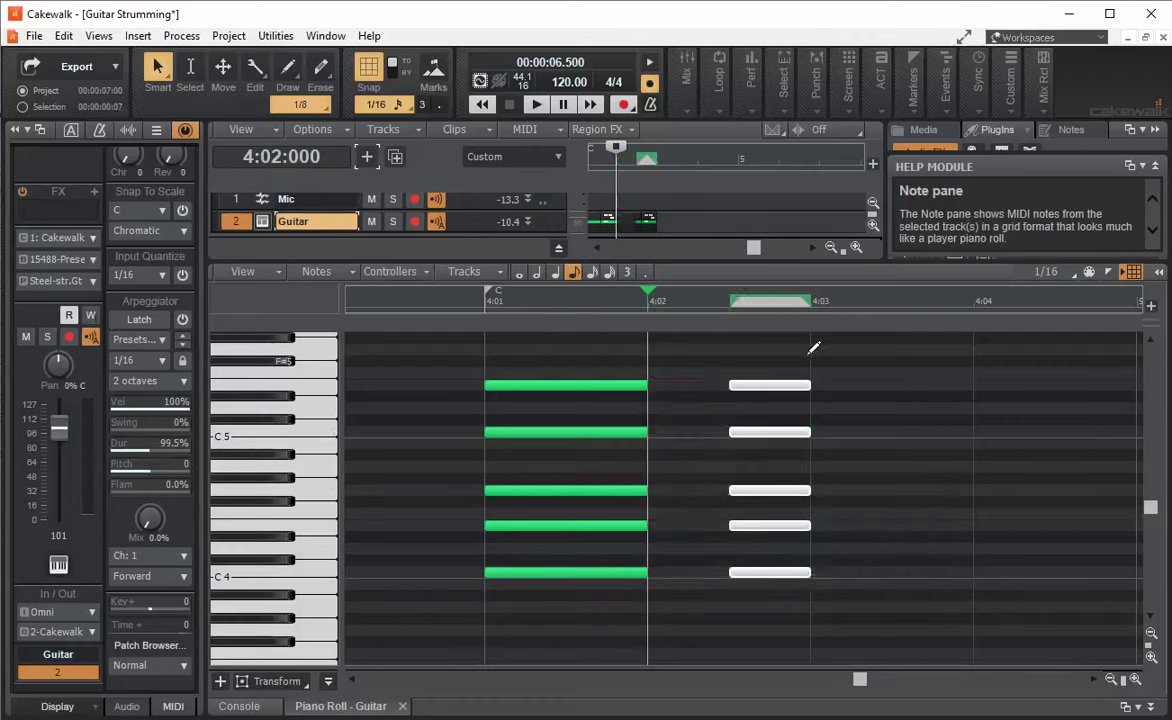
Step: Add another short C chord copy around beat 4:04, then select the first C chord
click(815, 347)
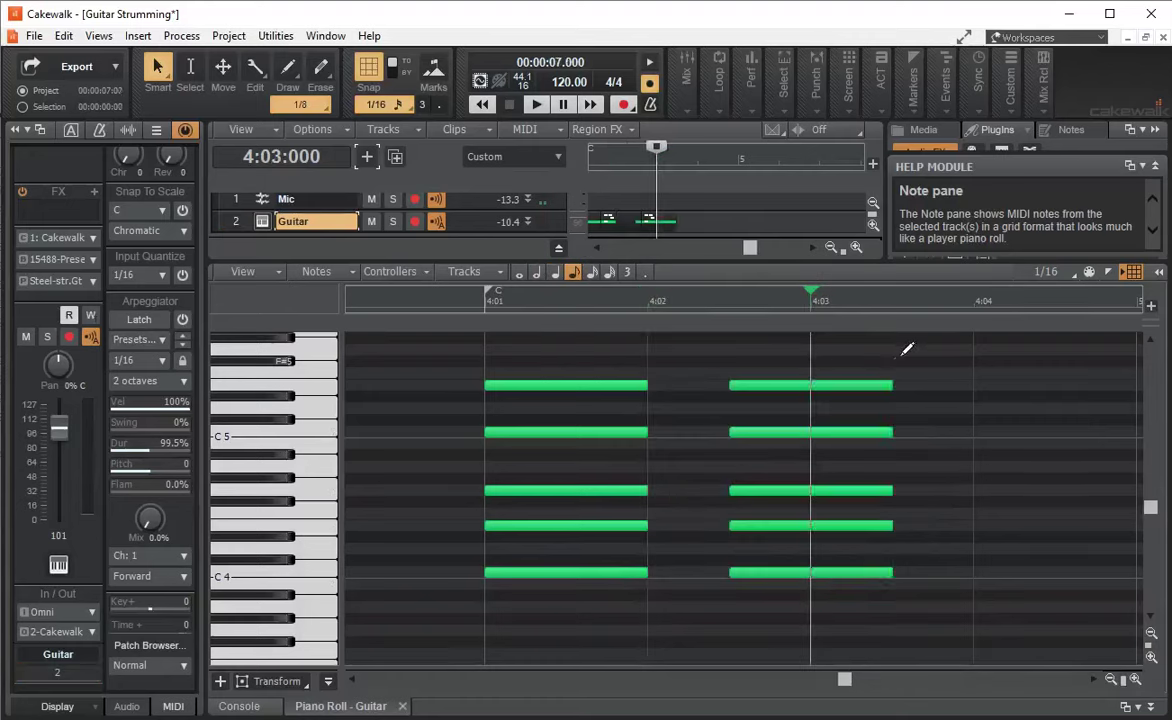
click(903, 348)
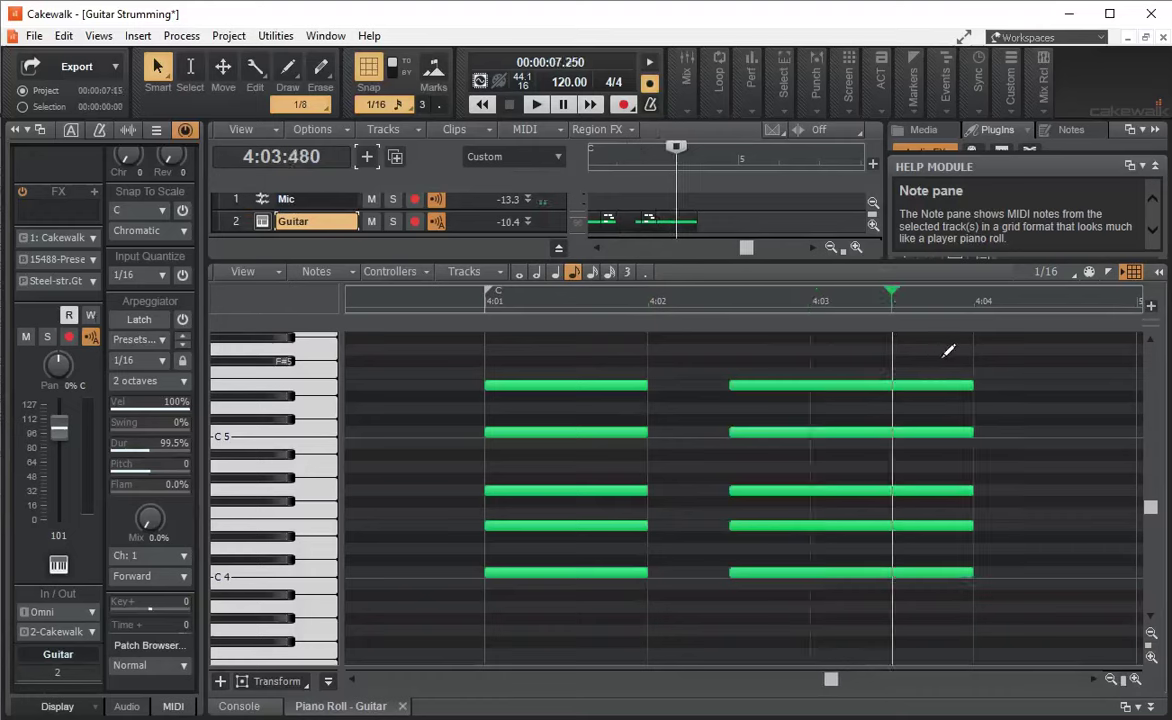
click(978, 348)
key(ctrl+z)
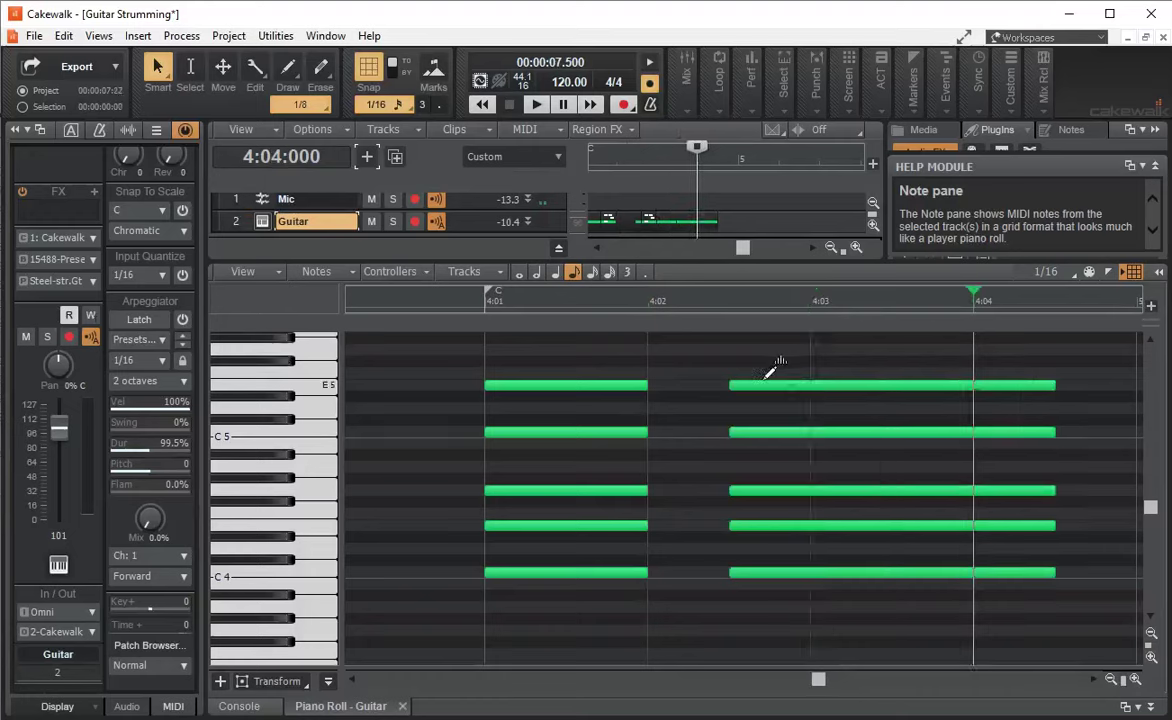
click(523, 571)
ctrl+click(531, 487)
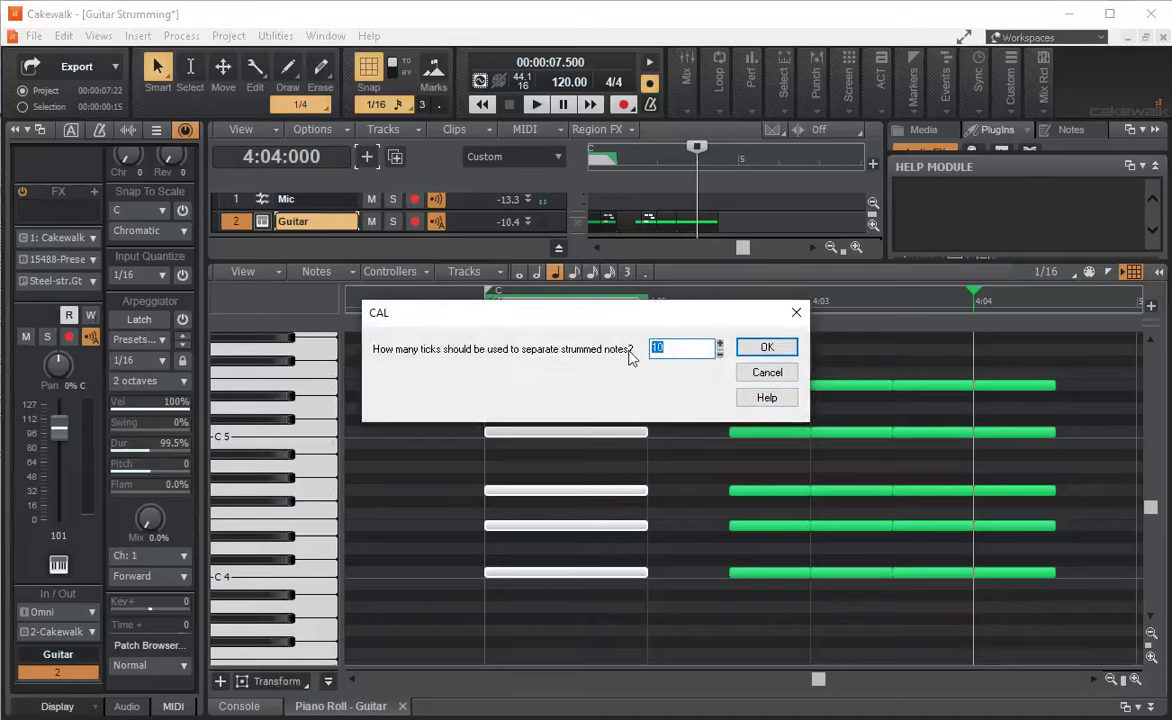
Step: Strum the first long C chord with 30 ticks between notes
text(3)
click(766, 347)
click(766, 347)
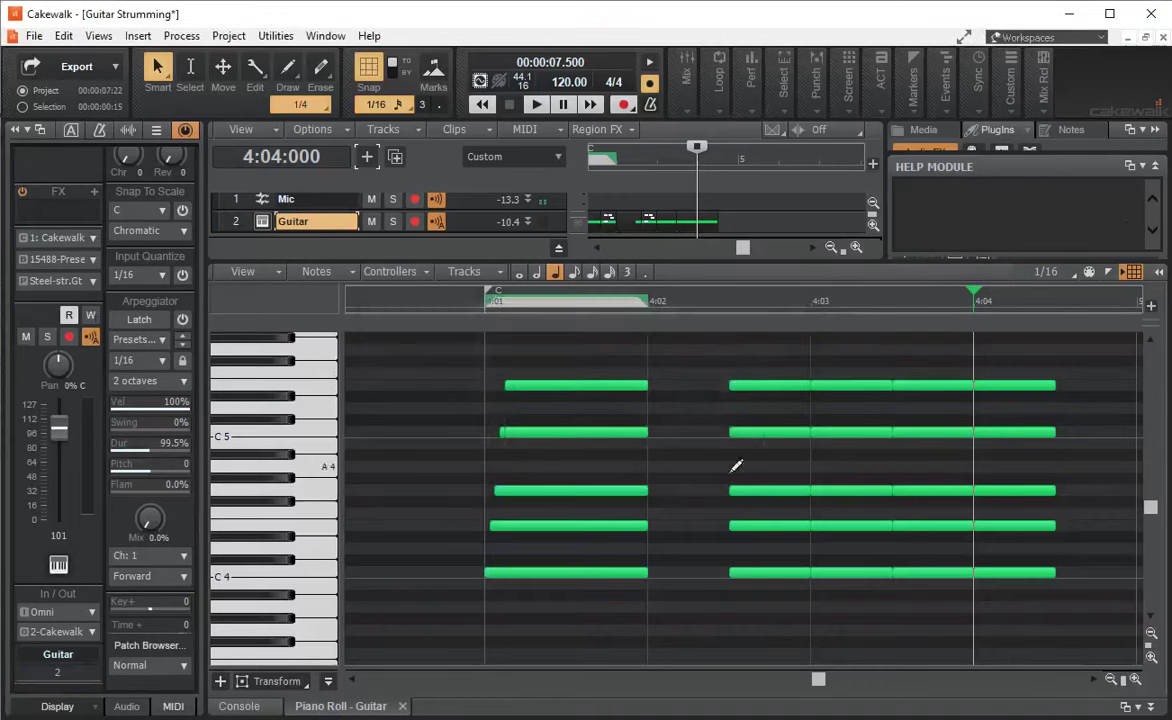
Step: Strum the repeated short C chords high to low (direction 1), 30 ticks apart
click(764, 385)
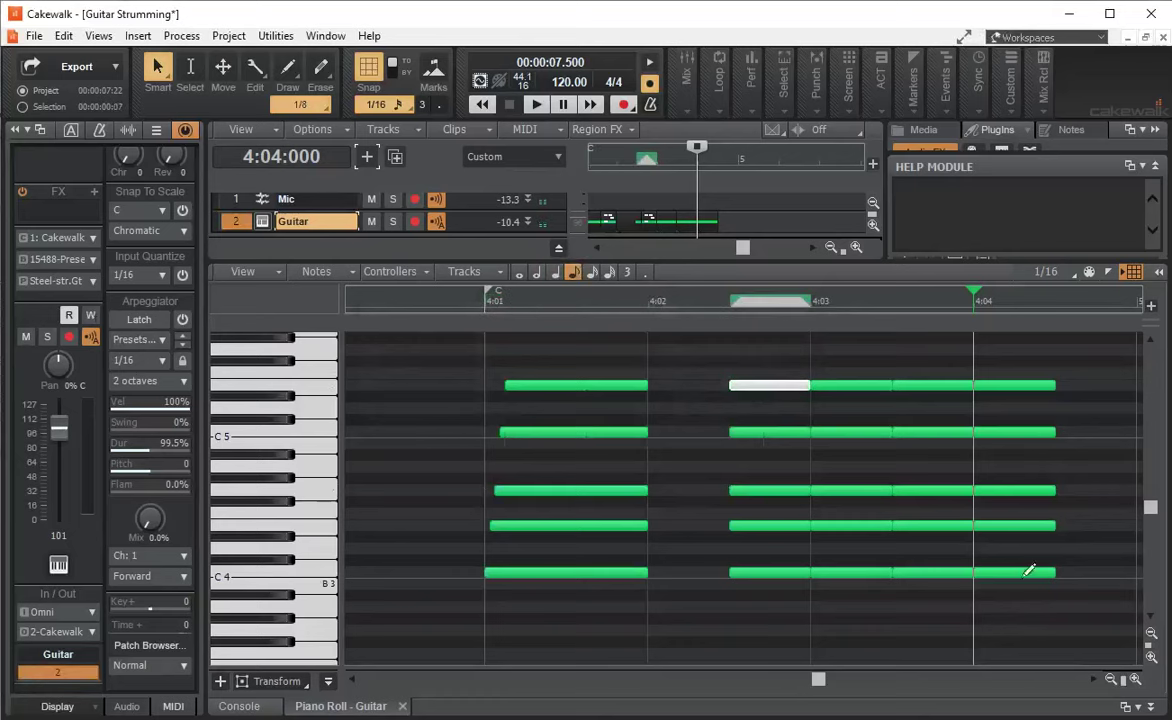
drag(1022, 572, 957, 400)
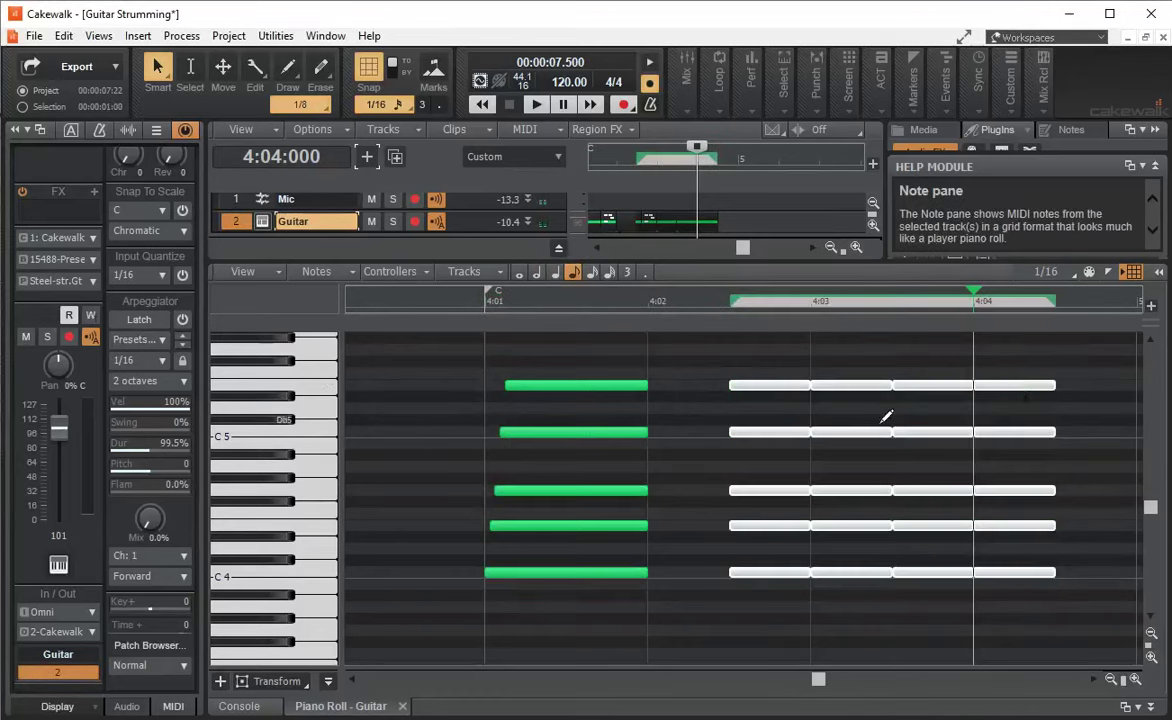
key(ctrl+y)
text(30)
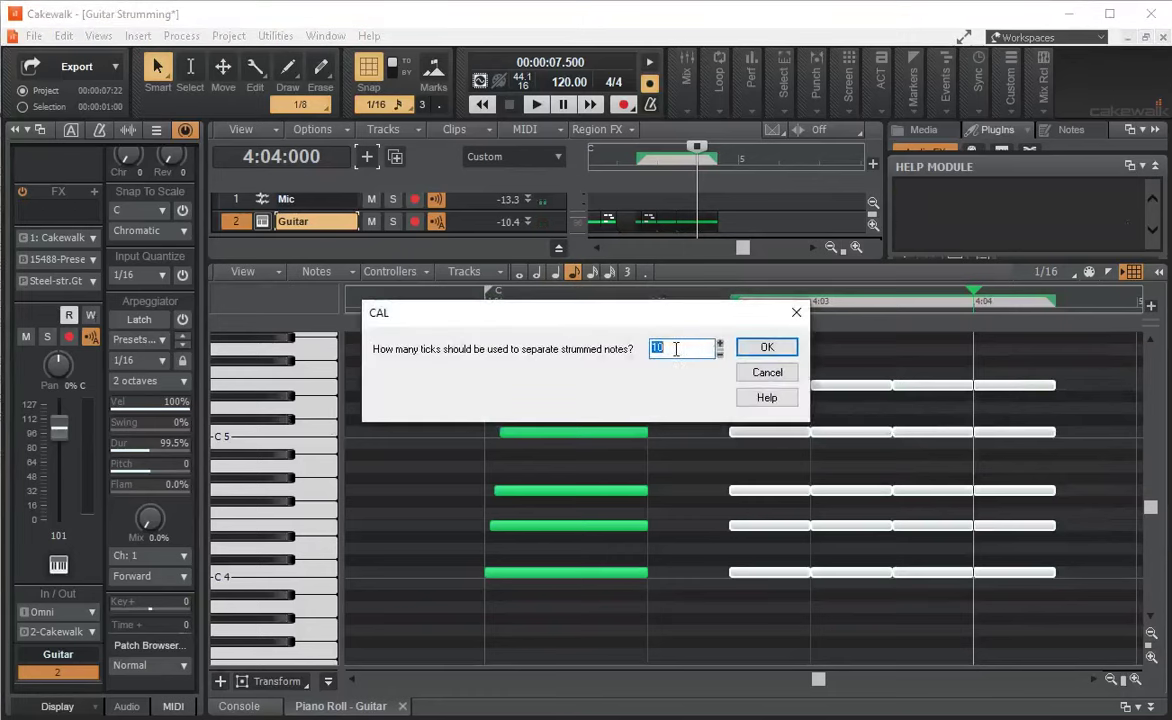
click(765, 346)
text(1)
click(766, 347)
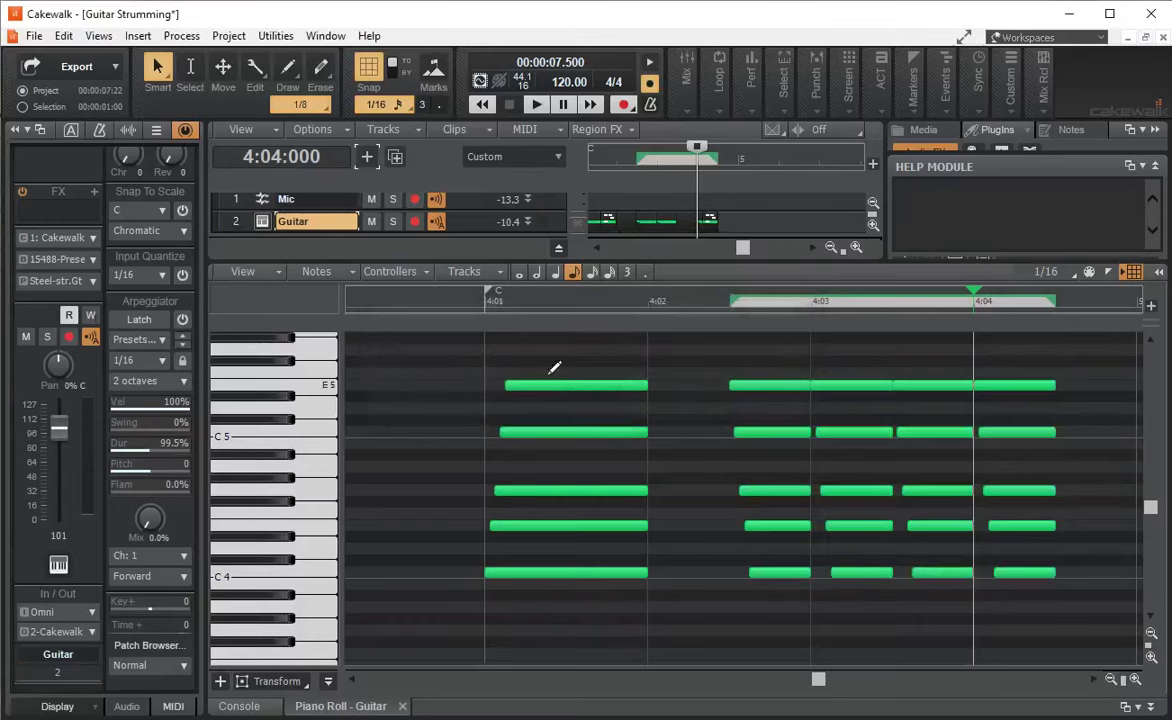
Step: Play the strummed C chords from just before measure 4, then remove notes from a short copy
click(450, 298)
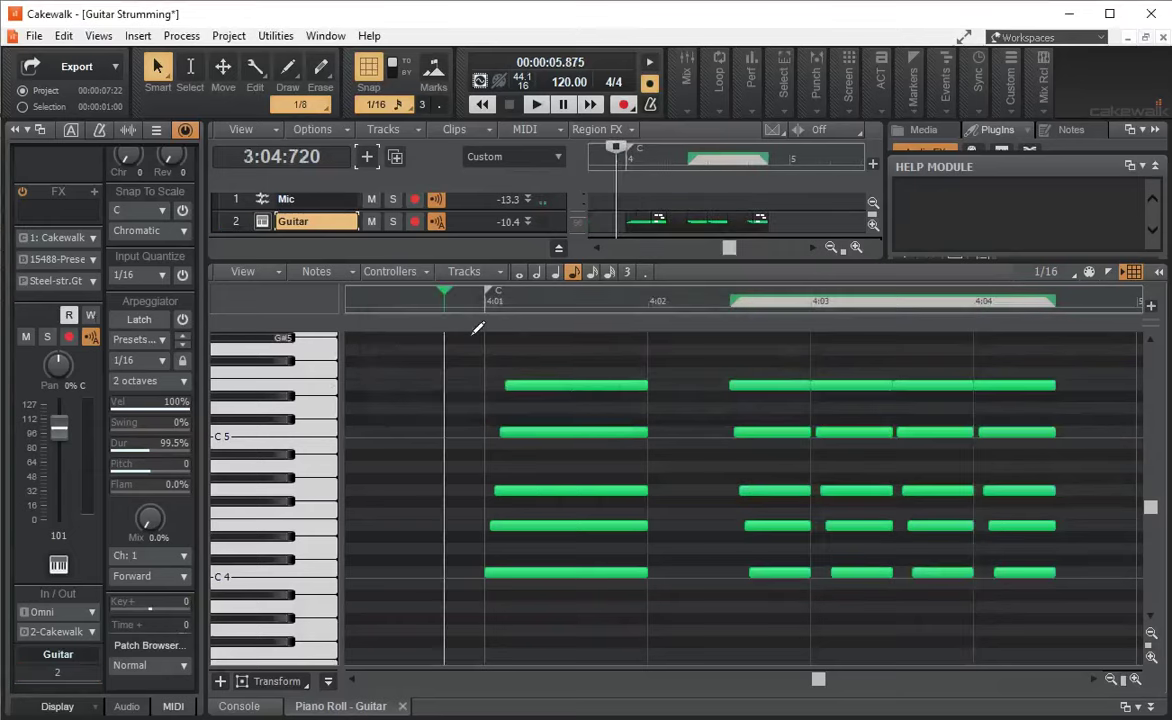
click(537, 105)
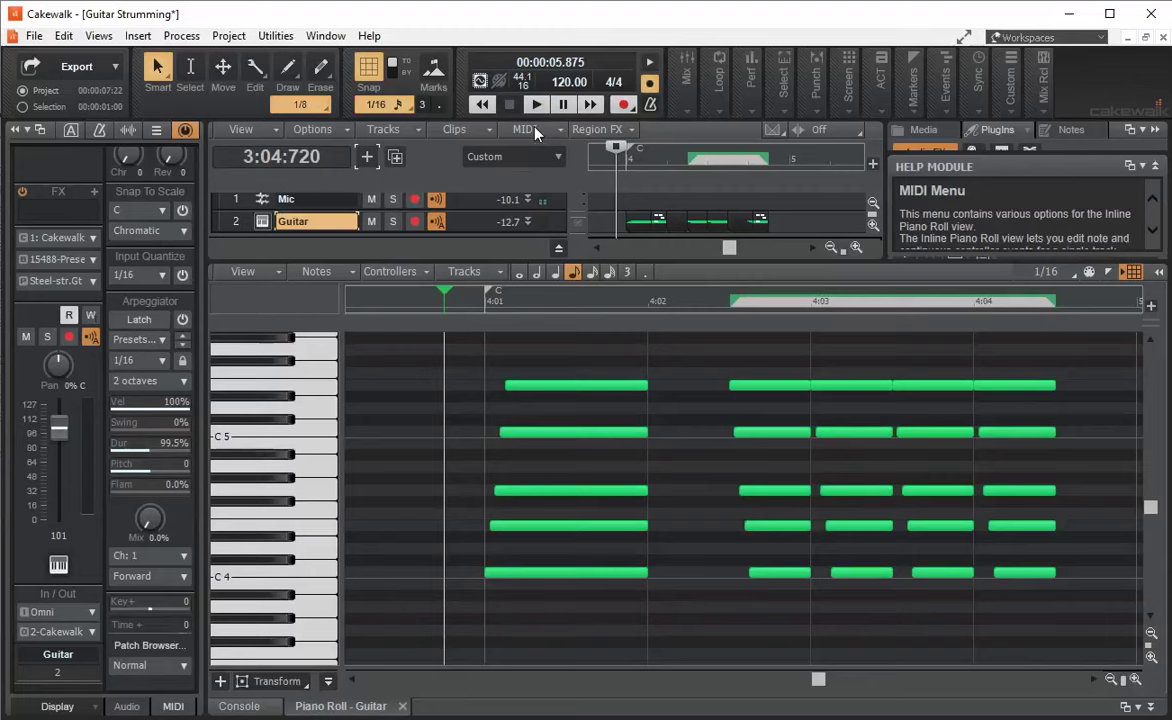
key(ctrl+z)
key(ctrl+z)
key(ctrl+z)
key(ctrl+z)
key(ctrl+z)
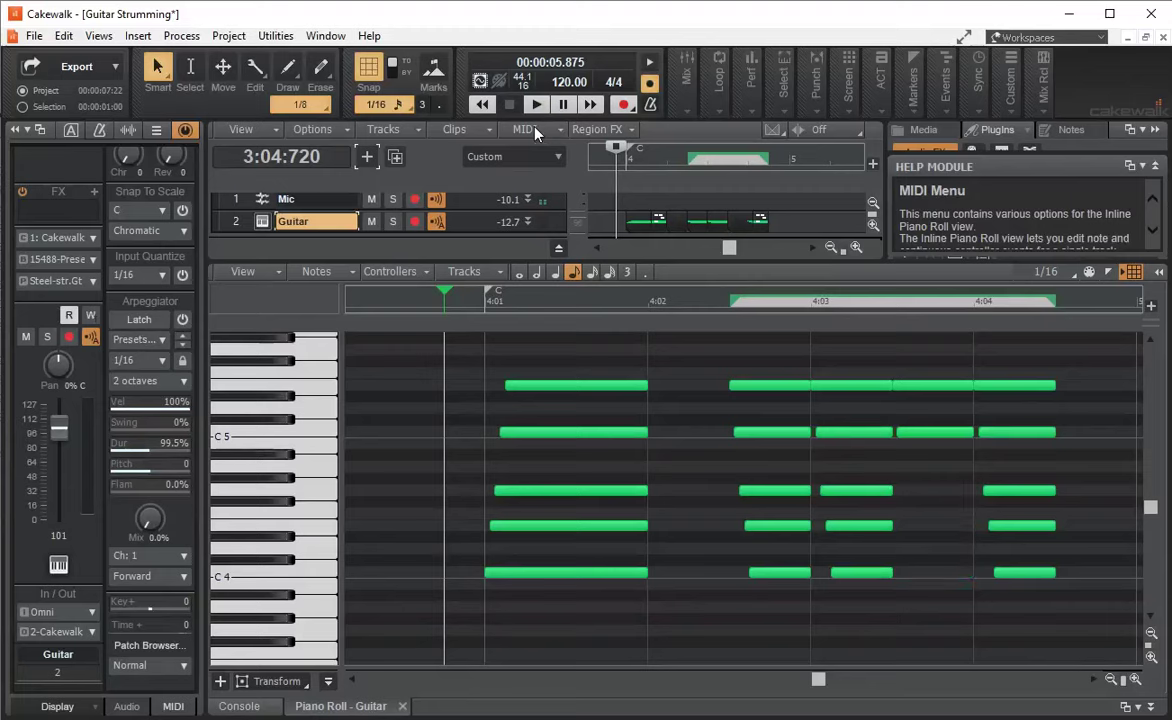